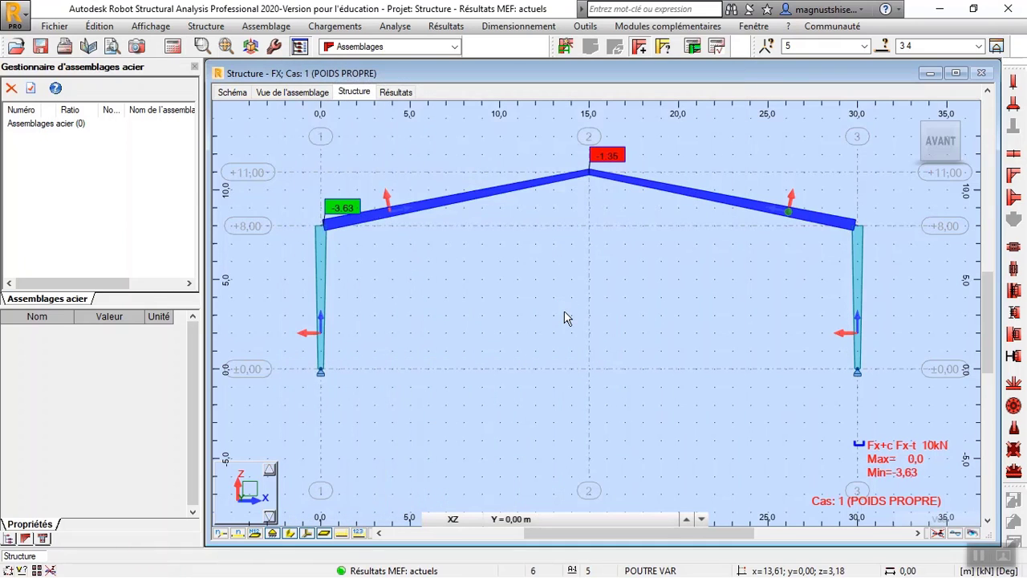
- Create a bolted beam-to-beam connection at the ridge node between bars 3 and 4, accepting the change to the structure data
left_click(569, 46)
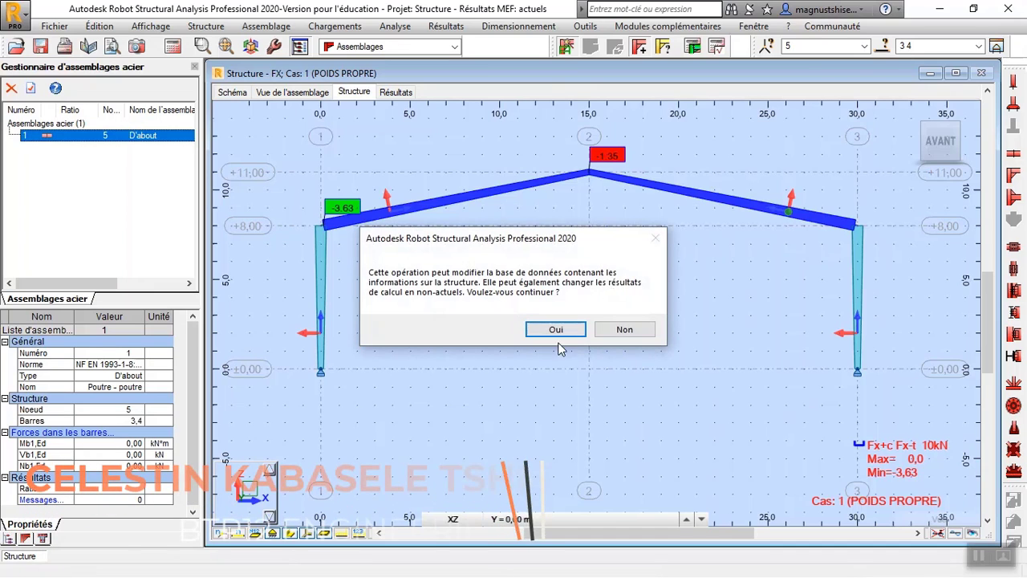
left_click(552, 330)
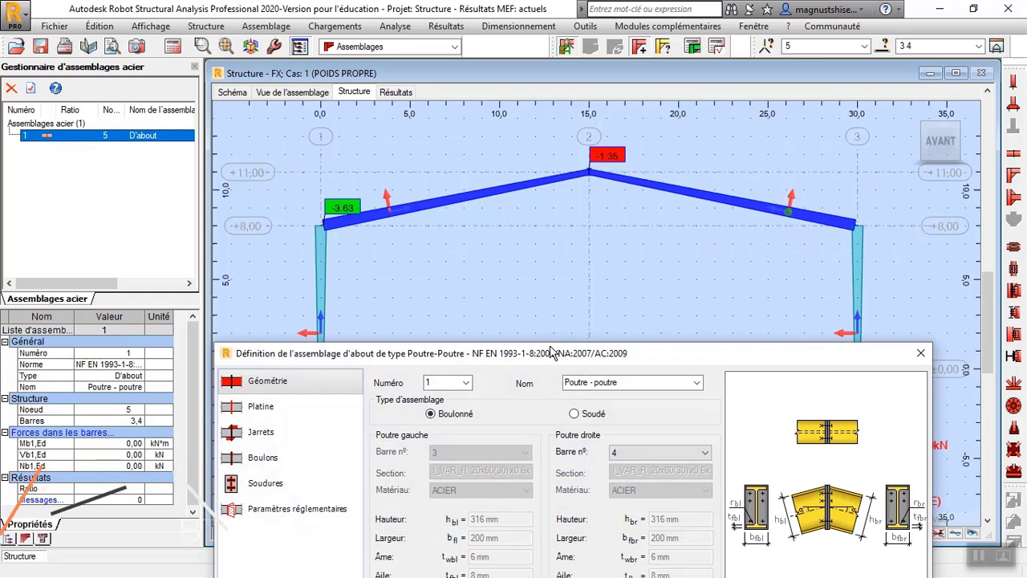
left_click_drag(551, 353, 521, 221)
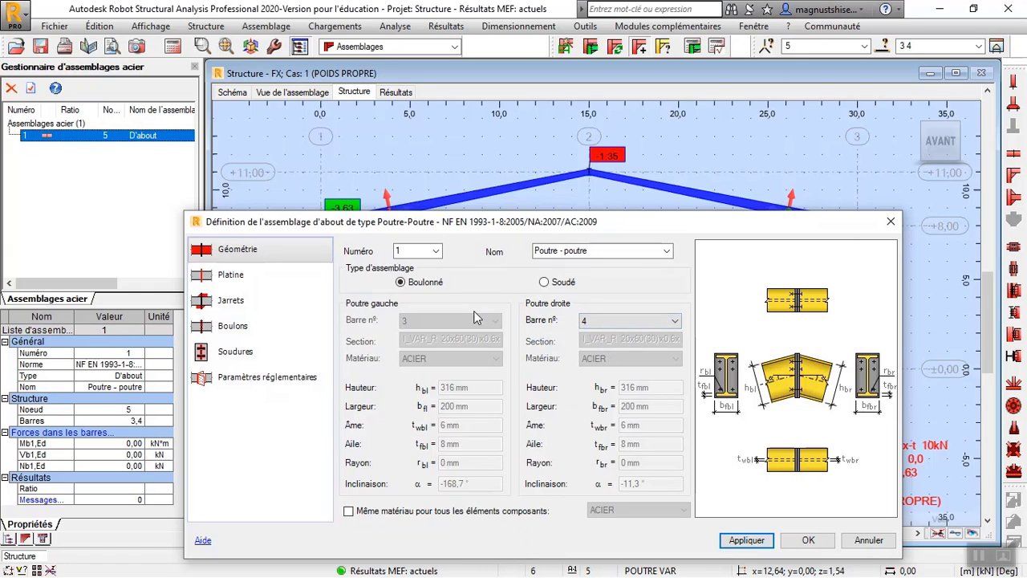
- Review the end plate dimensions and add a triangular lower haunch (Renfort inférieur vertical) to the ridge connection
left_click(275, 274)
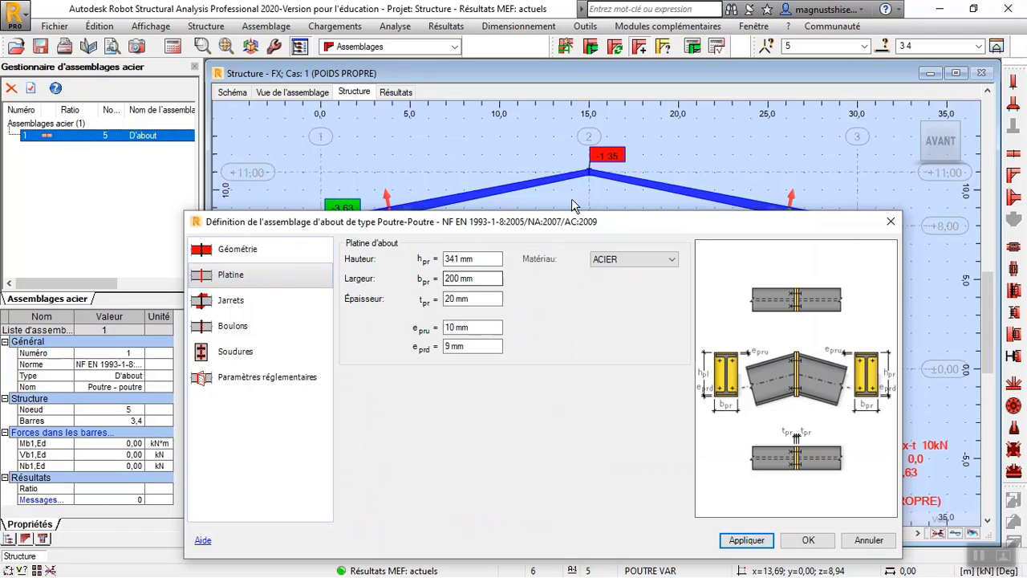
left_click(291, 300)
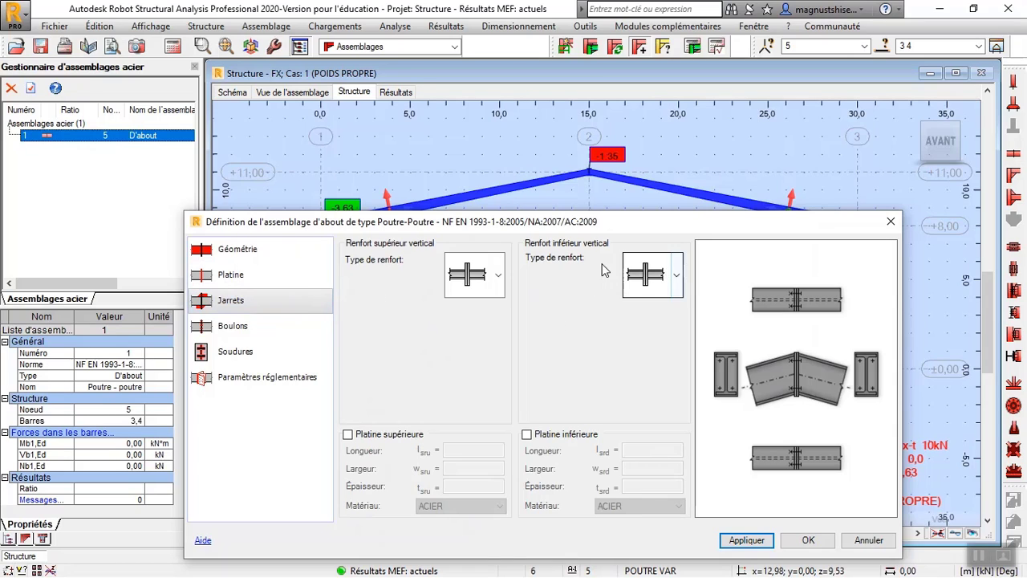
left_click(499, 274)
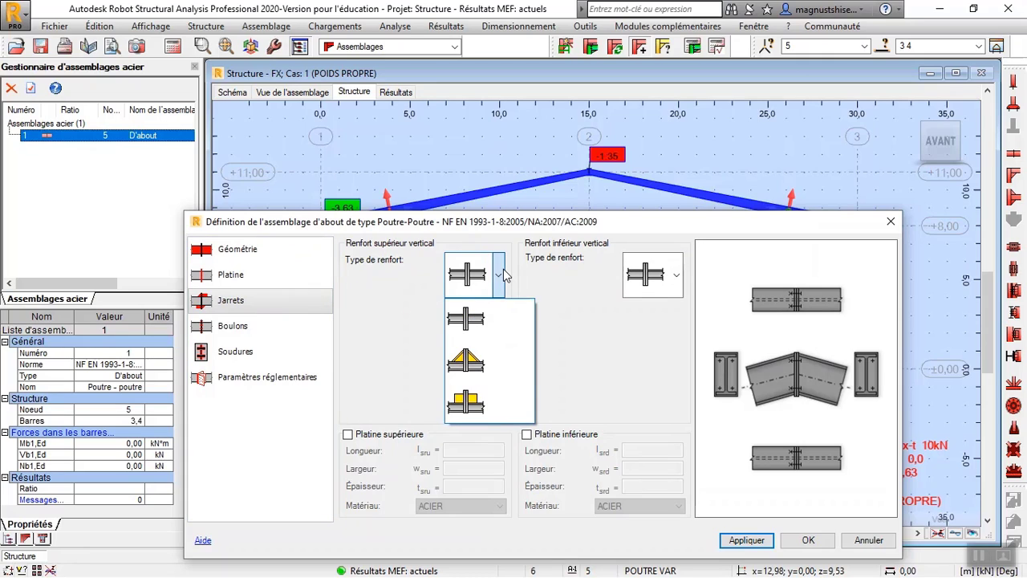
left_click(503, 273)
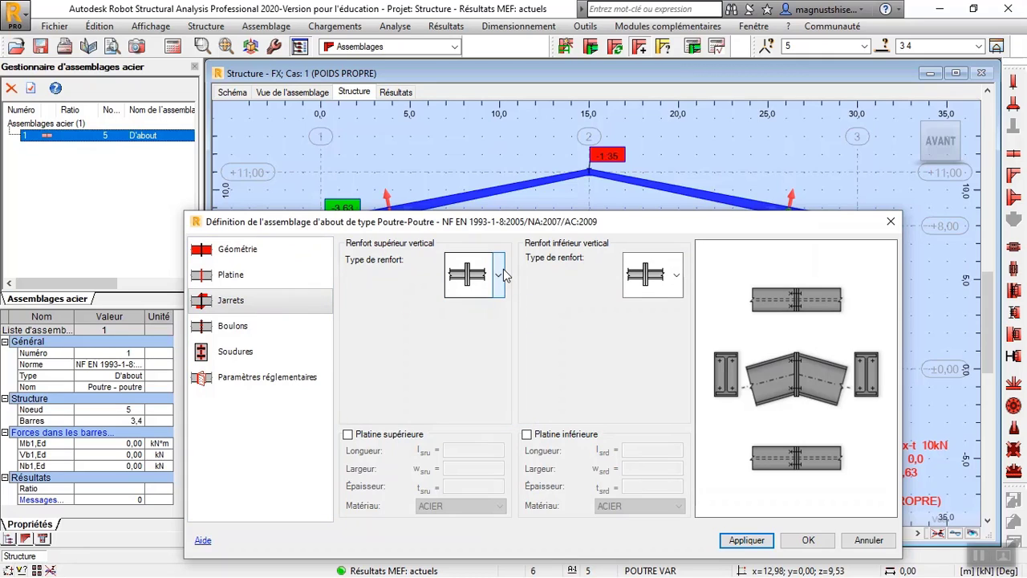
left_click(678, 275)
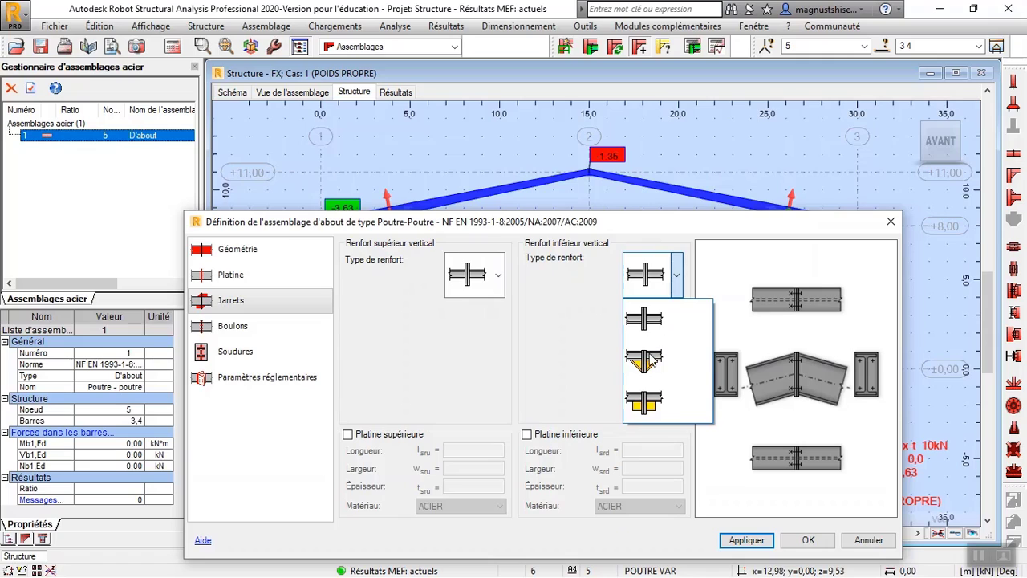
left_click(650, 363)
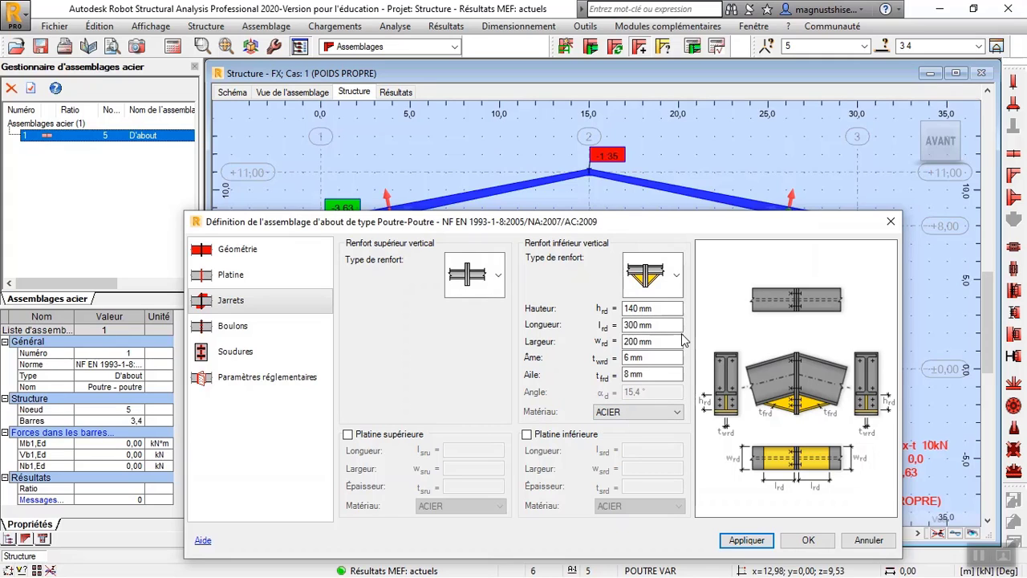
- Set the ridge connection's lower haunch to a length of 1500 mm and a height of 400 mm
left_click_drag(615, 225, 603, 309)
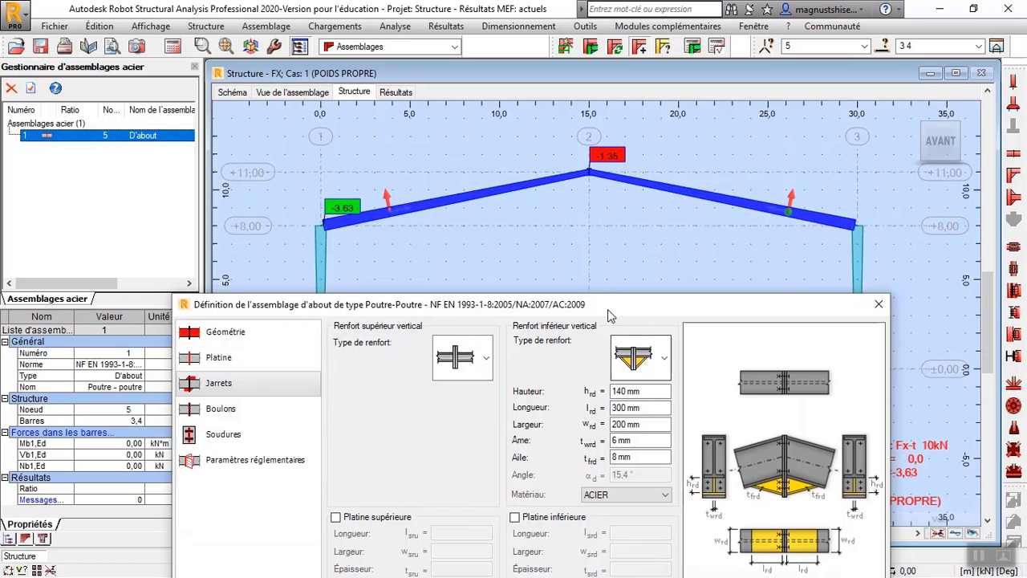
left_click_drag(607, 309, 618, 237)
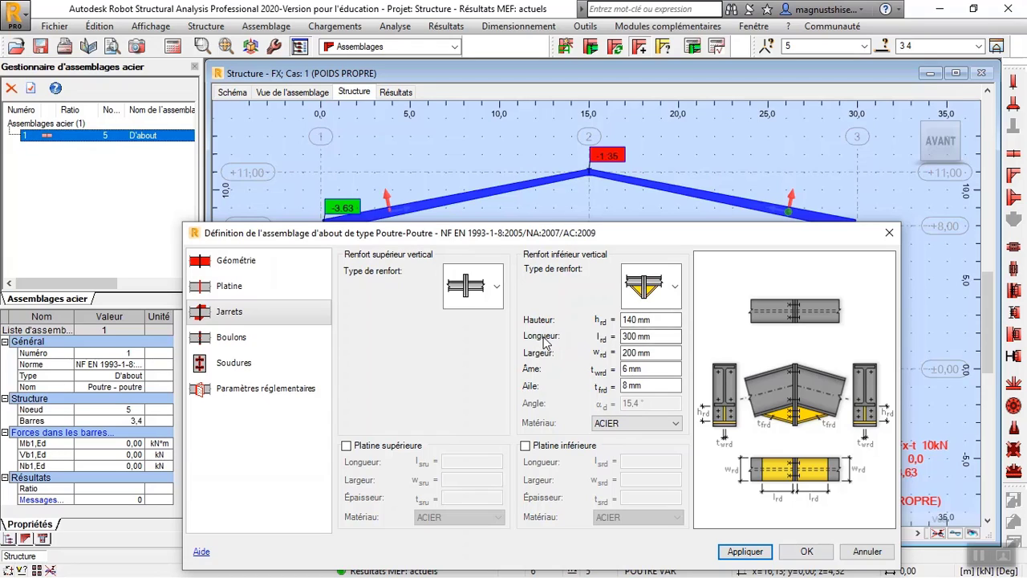
double_click(629, 337)
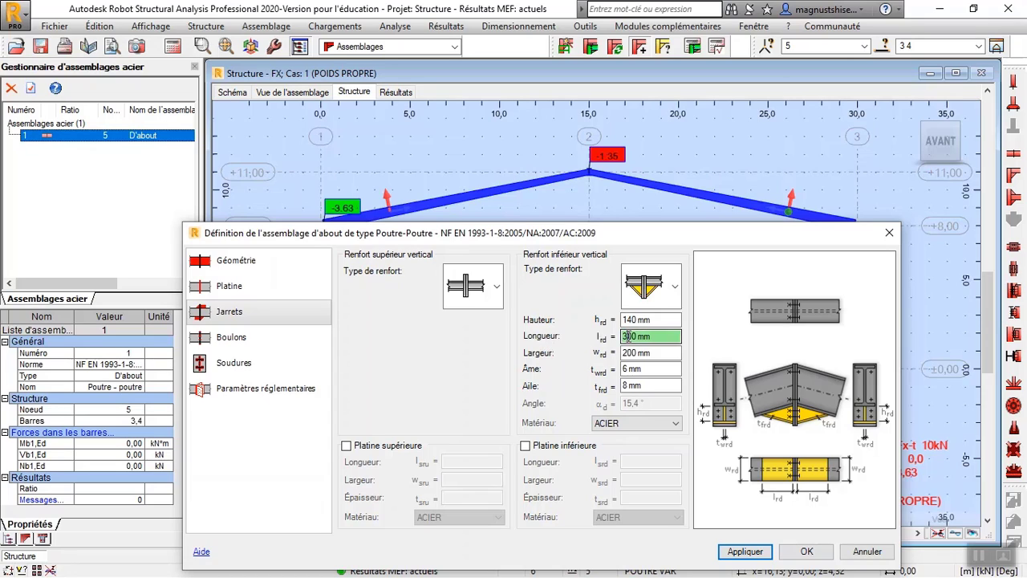
type("15")
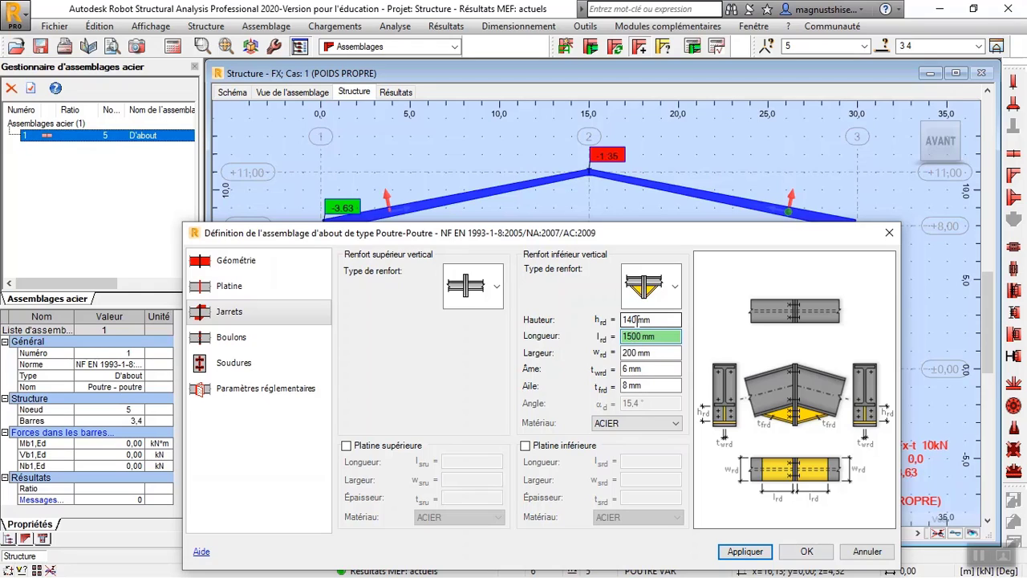
double_click(628, 319)
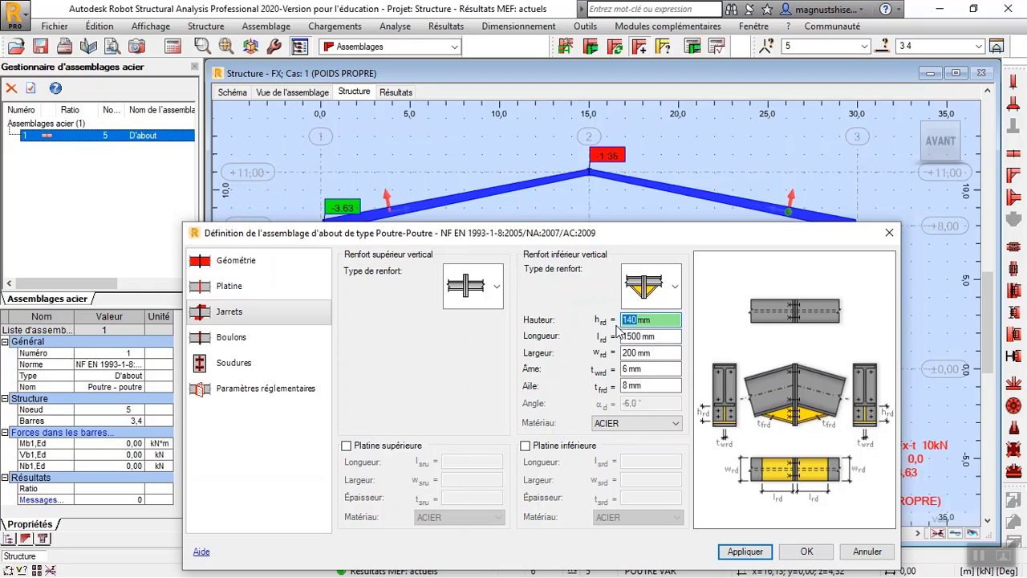
type("4")
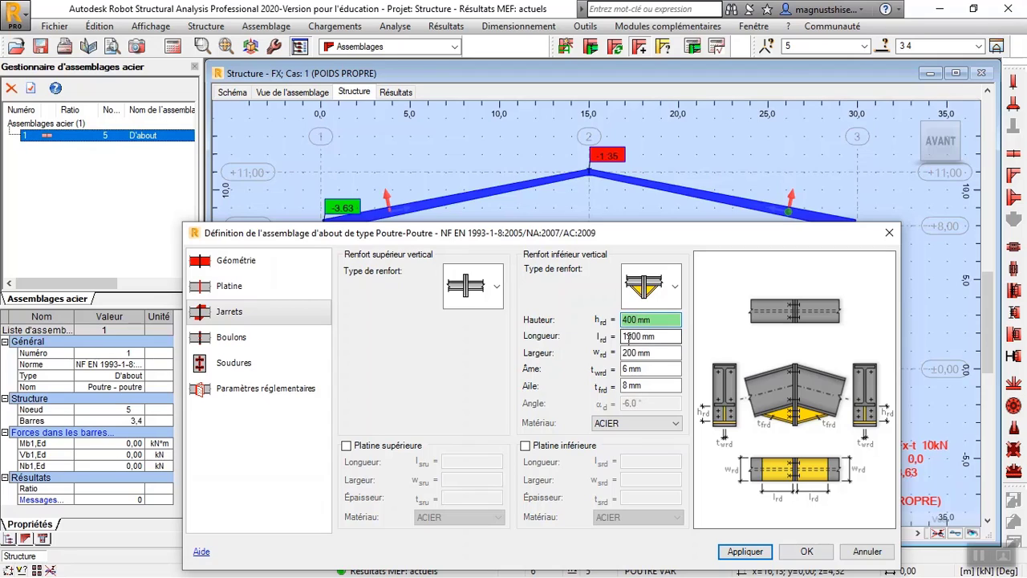
double_click(656, 353)
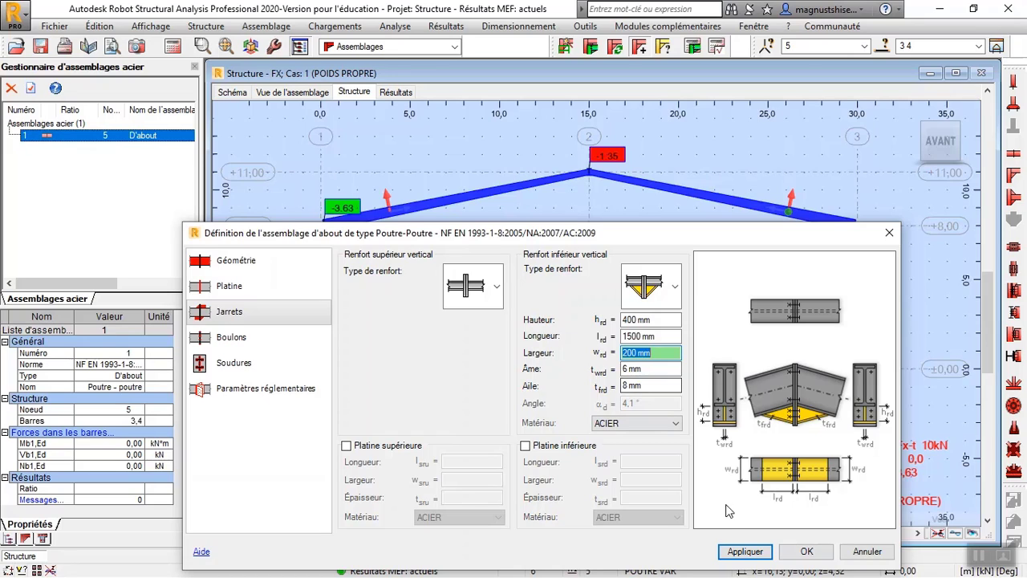
- Review the bolt and weld settings of the ridge connection and accept its definition
left_click(285, 338)
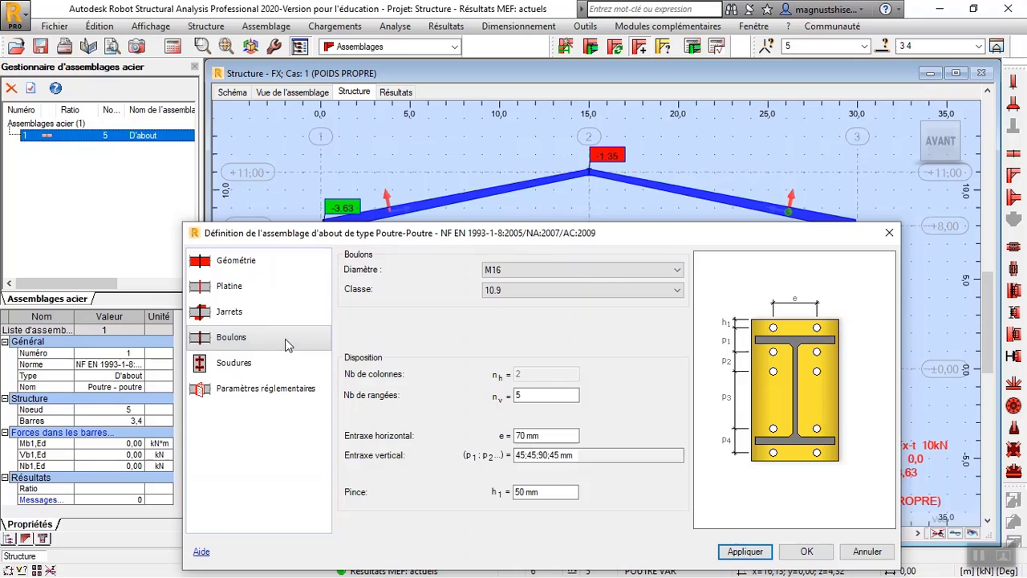
left_click(551, 274)
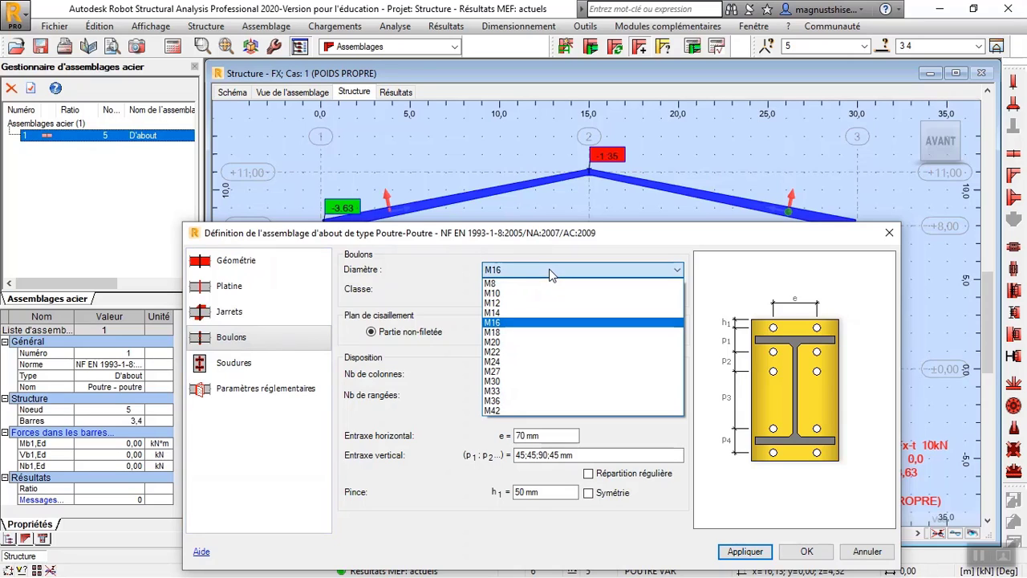
left_click(551, 273)
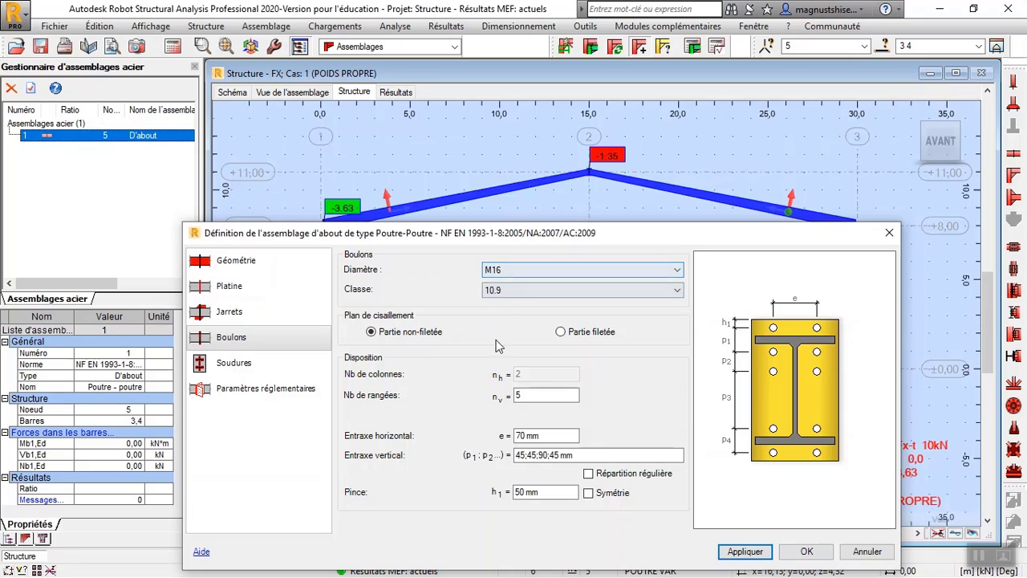
left_click(234, 364)
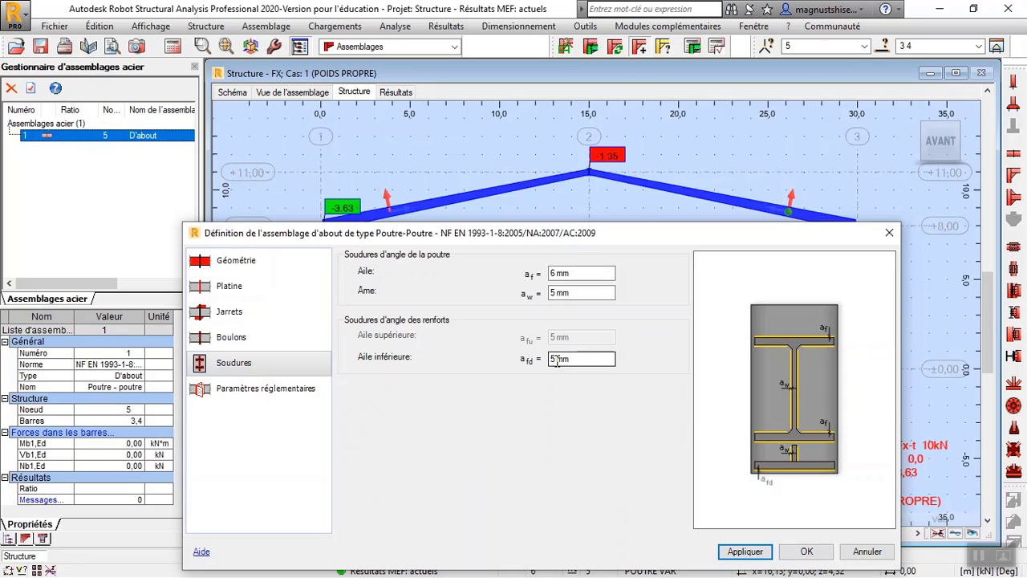
left_click(796, 553)
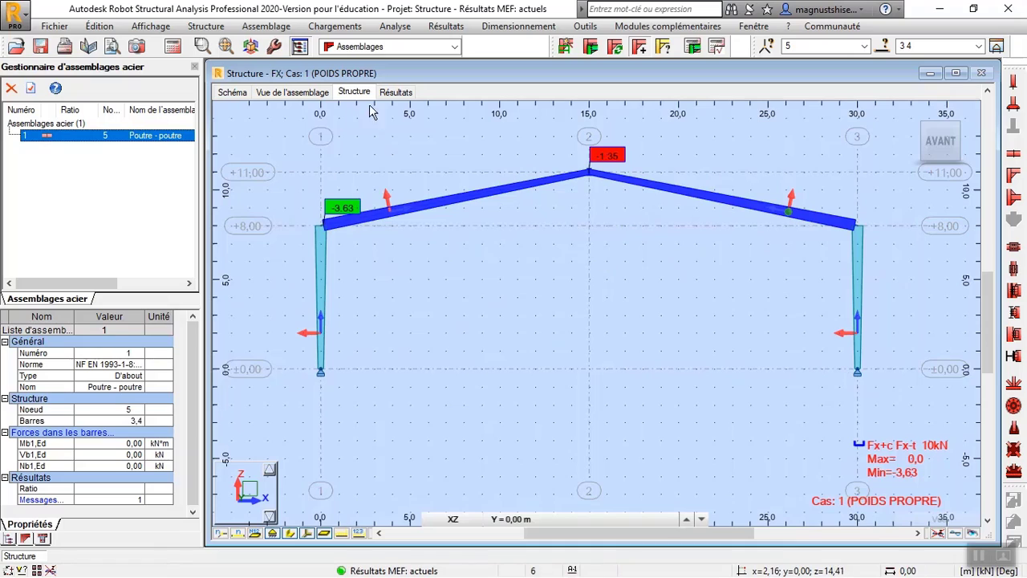
- Calculate connection 1 at node 5 with the Vérifier assemblage option, using the load combinations
left_click(395, 91)
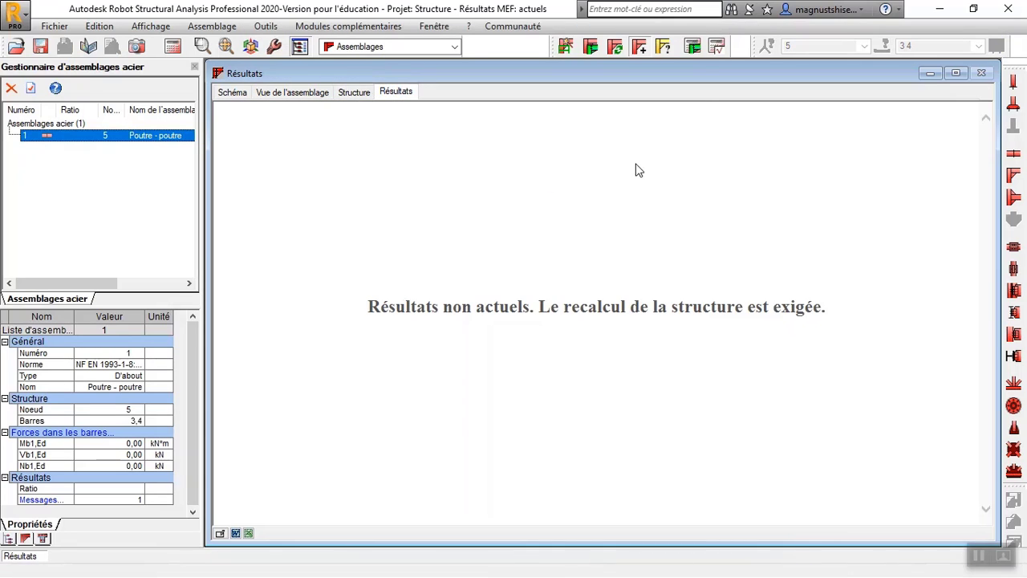
left_click(694, 48)
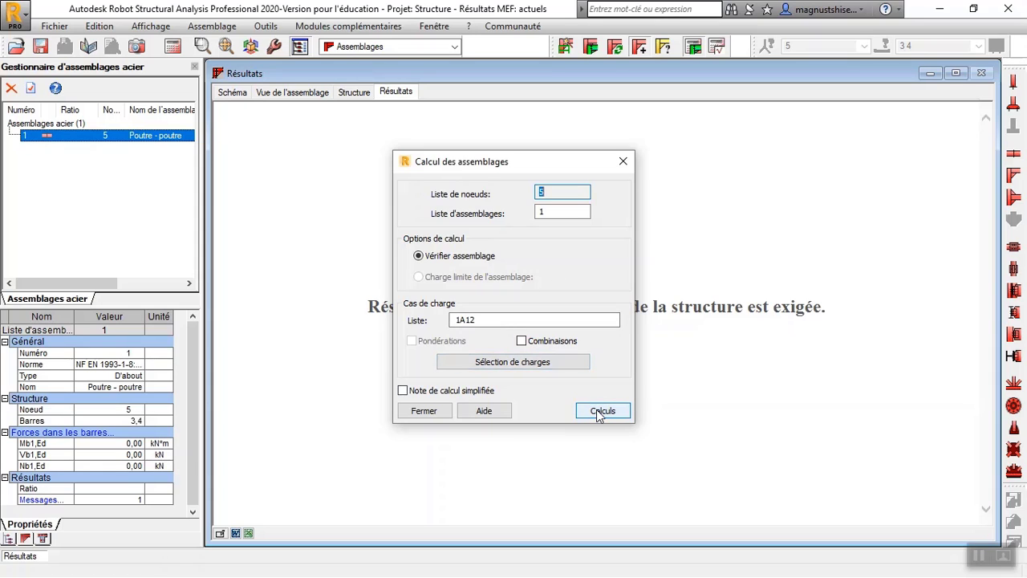
left_click(522, 340)
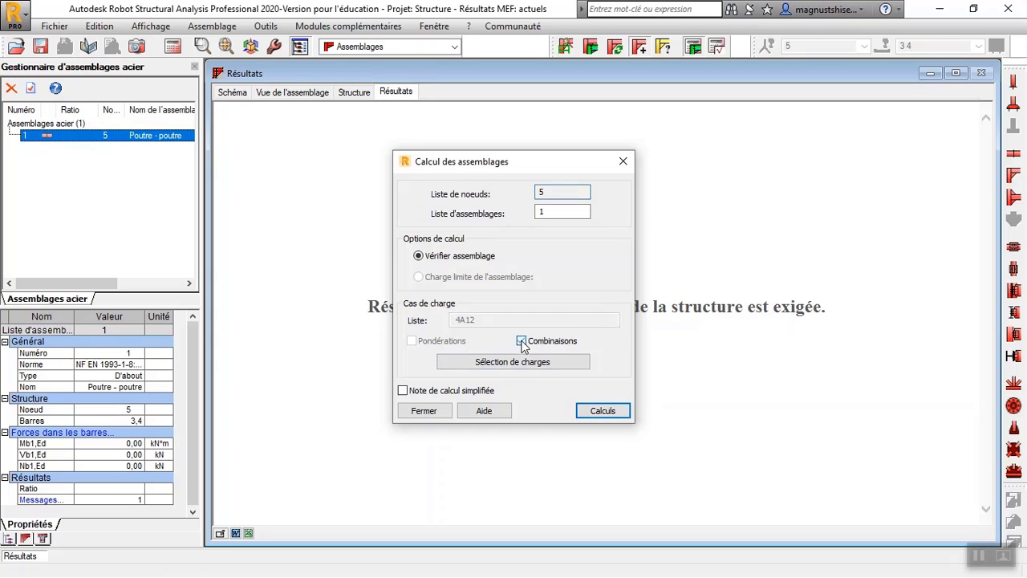
left_click(603, 411)
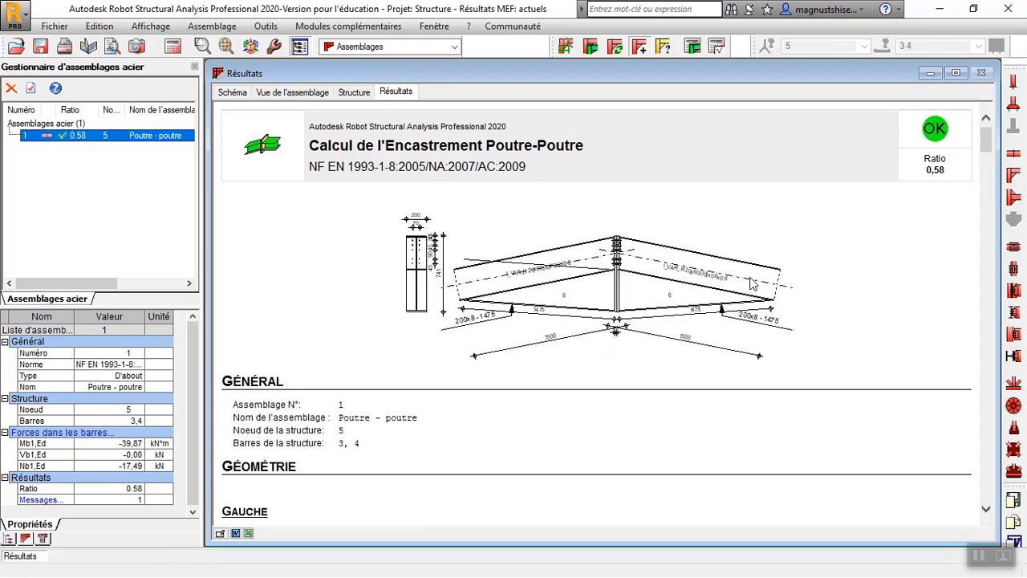
- Inspect the ridge connection's haunch, end plate and bolts in the 3D assembly view, and return to the structure view
left_click(294, 93)
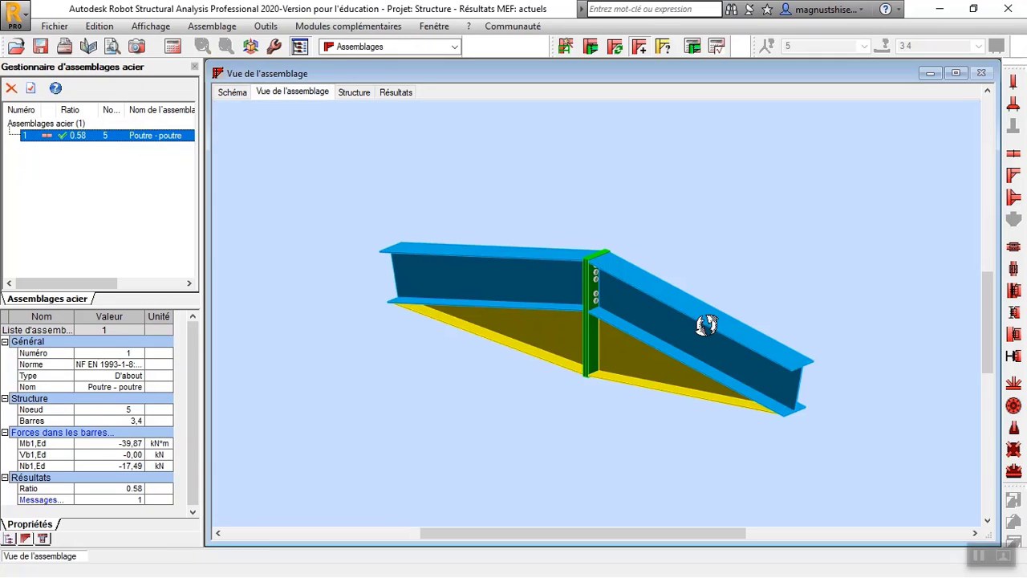
left_click_drag(518, 217, 438, 183)
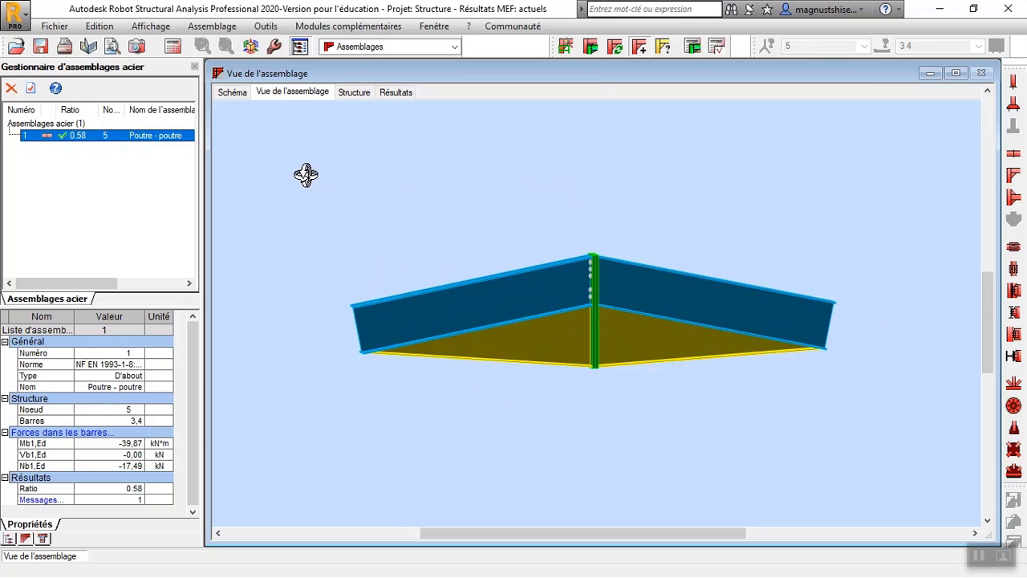
left_click(353, 92)
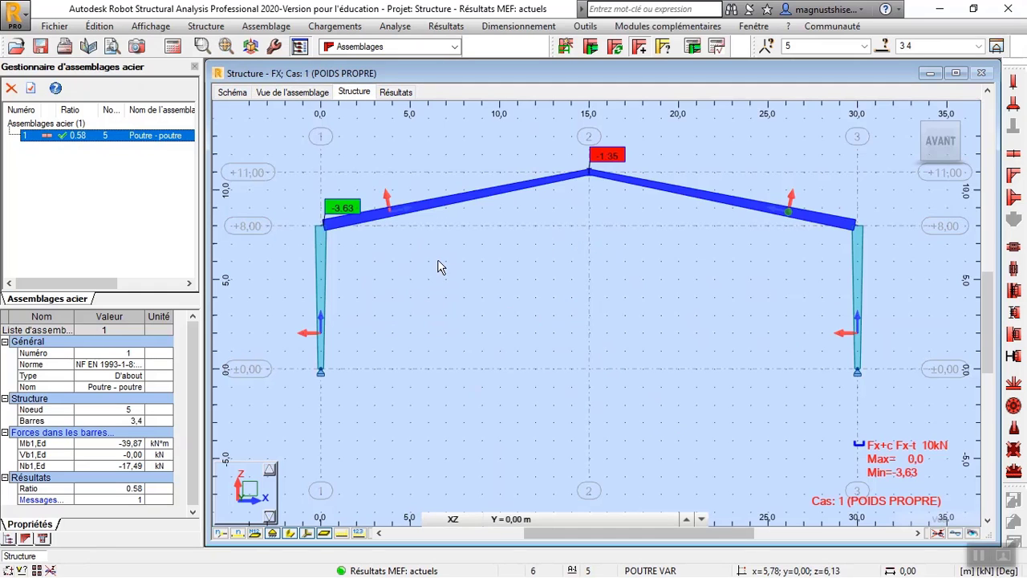
- Create a bolted frame knee connection (Angle de portique) at node 2 between column bar 1 and beam bar 3
left_click(439, 260)
scroll(286, 222, "up", 3)
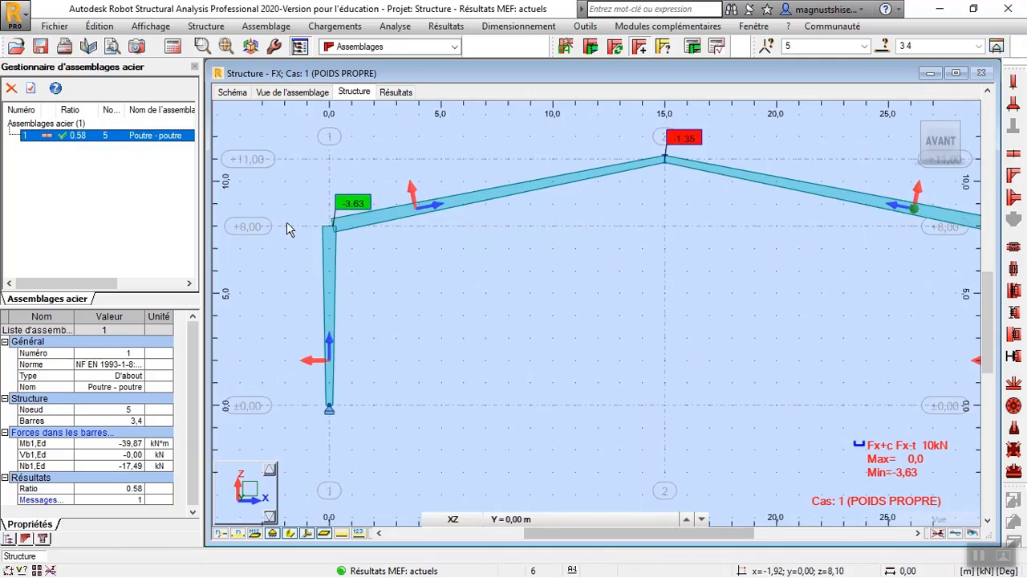
left_click_drag(284, 272, 367, 168)
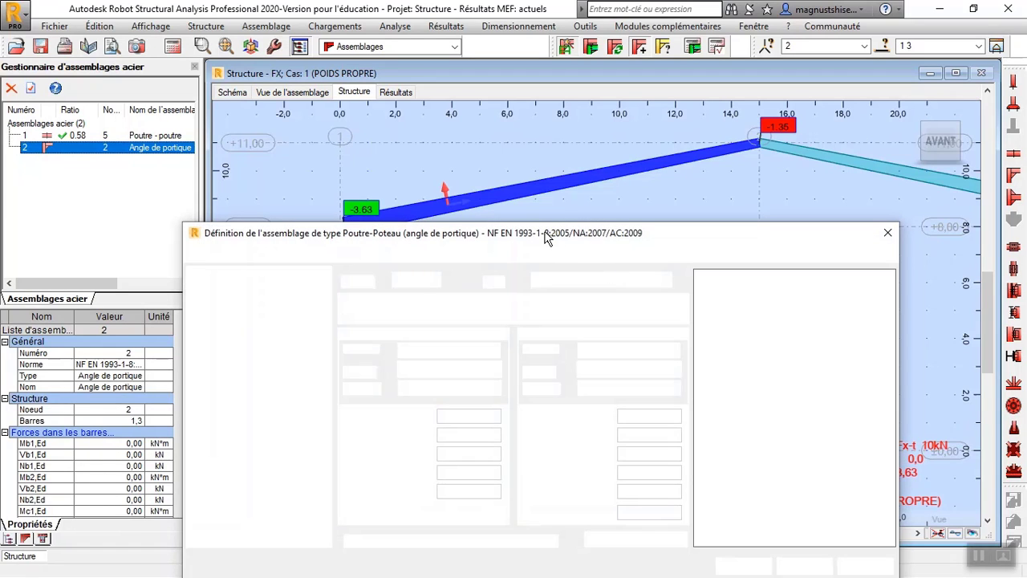
left_click_drag(531, 233, 470, 127)
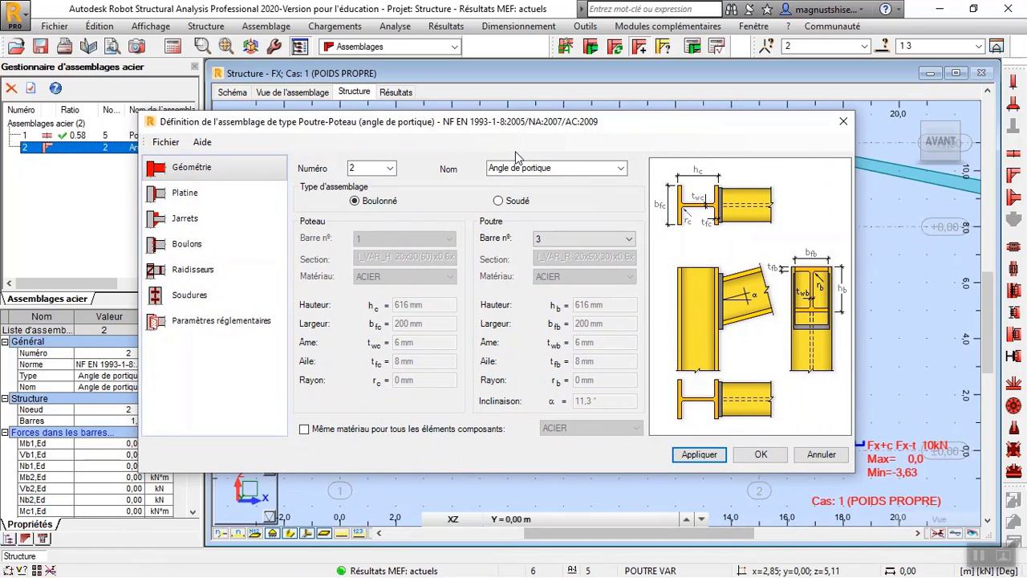
- Enable both the upper and lower column flange reinforcement plates in the knee connection's end plate settings
left_click(235, 202)
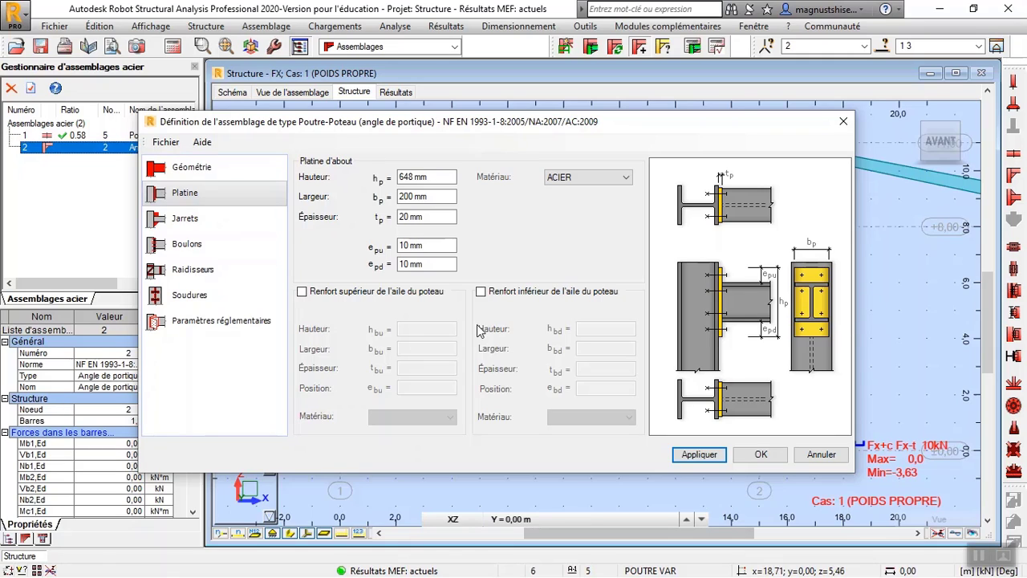
left_click(302, 292)
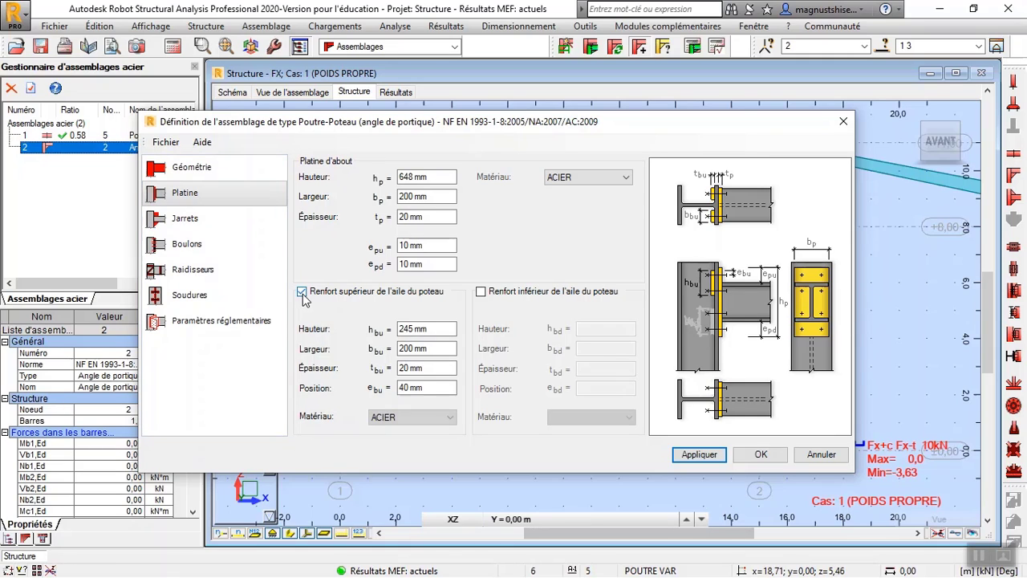
left_click(480, 292)
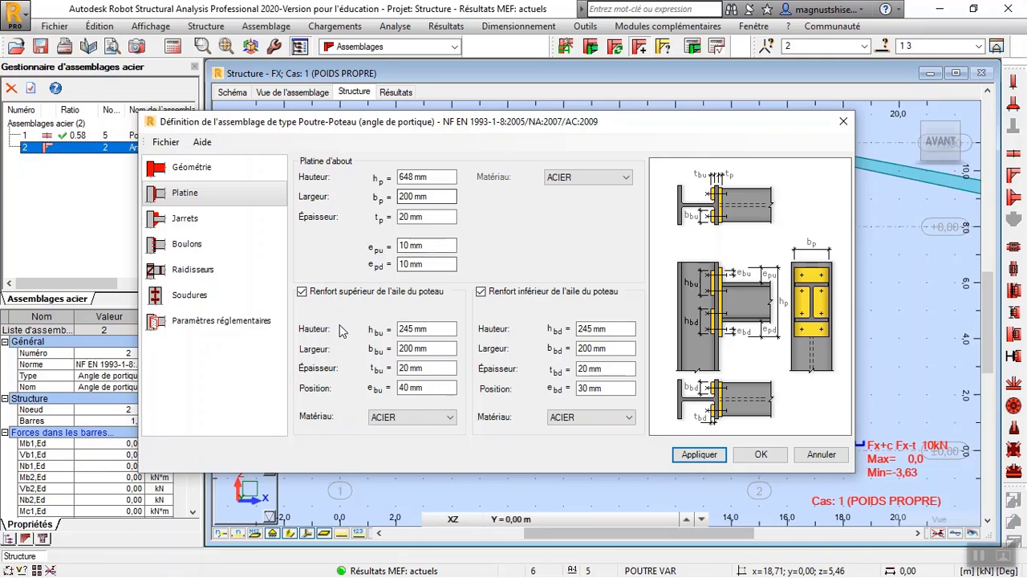
- Add a web doubler plate as the knee connection's additional column web reinforcement, review the weld and code parameters, and accept the definition
left_click(207, 222)
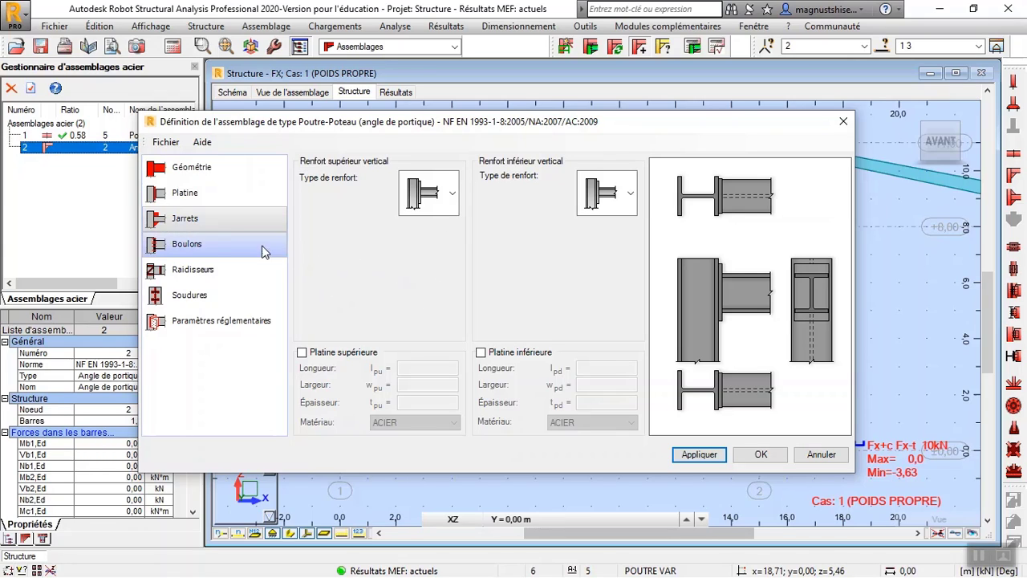
left_click(231, 247)
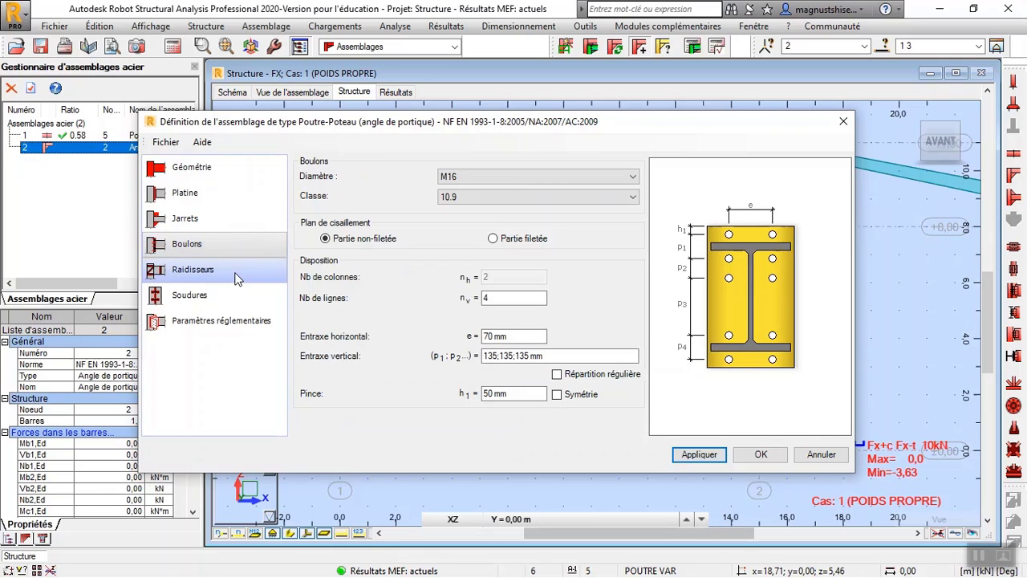
left_click(237, 276)
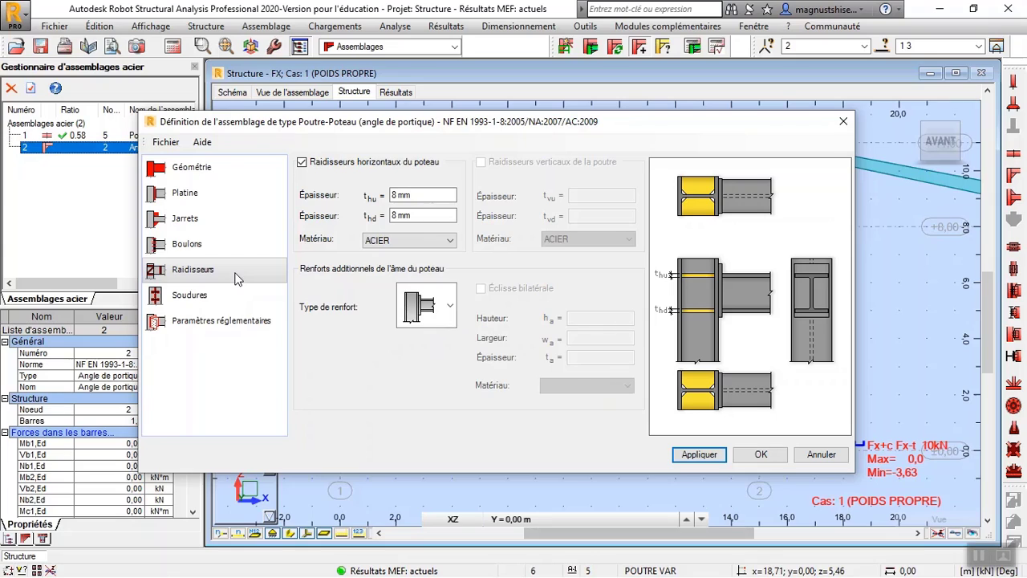
left_click(450, 308)
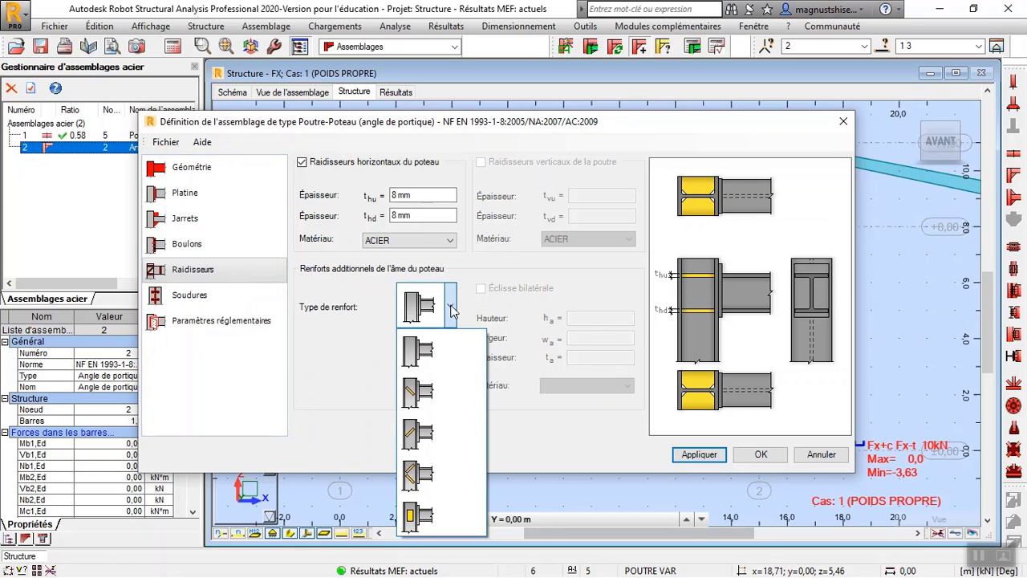
left_click(438, 515)
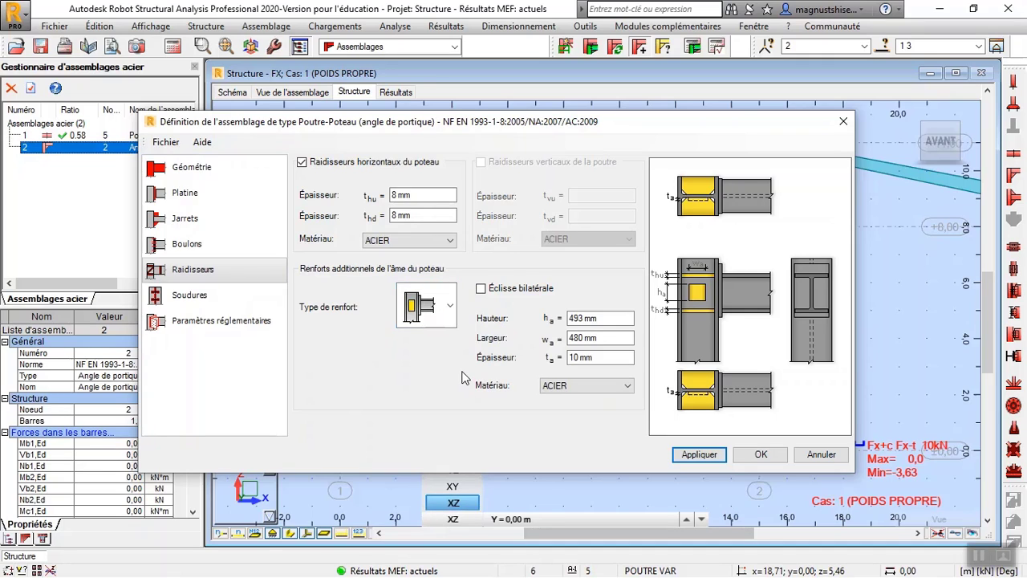
left_click(253, 299)
left_click(237, 320)
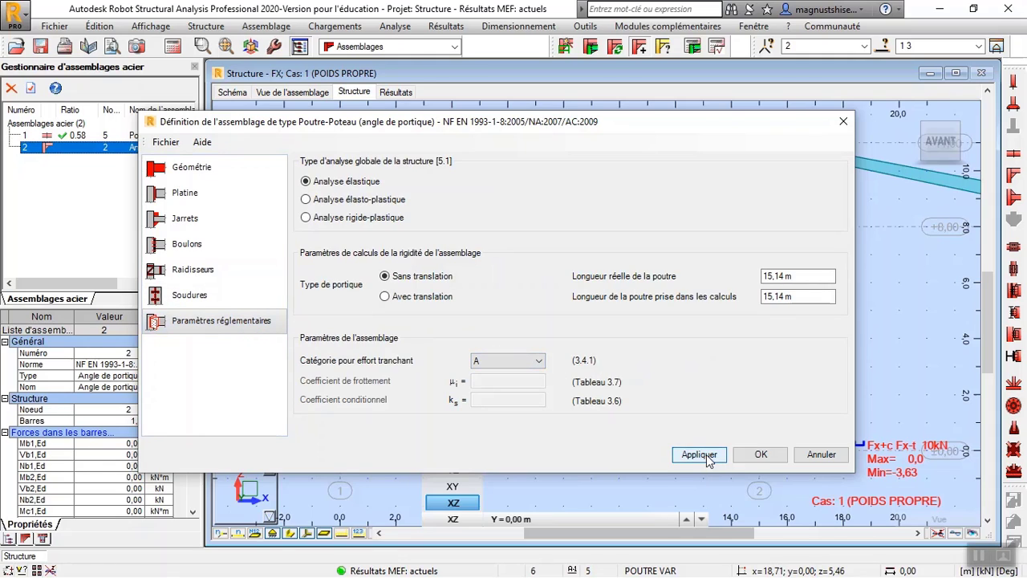
left_click(759, 456)
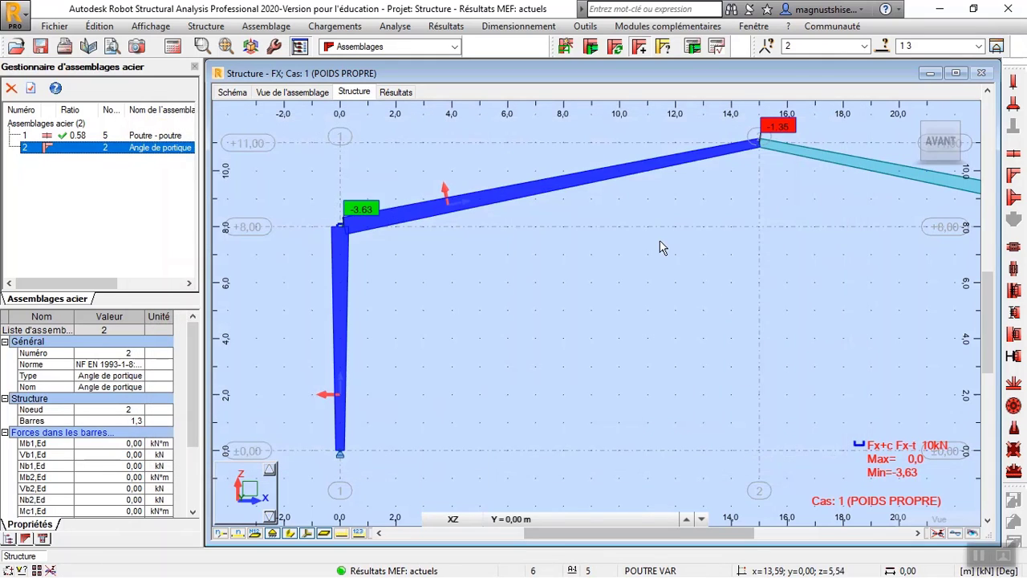
- Calculate connection 2 at node 2 with the Vérifier assemblage option, using the load combinations
left_click(694, 46)
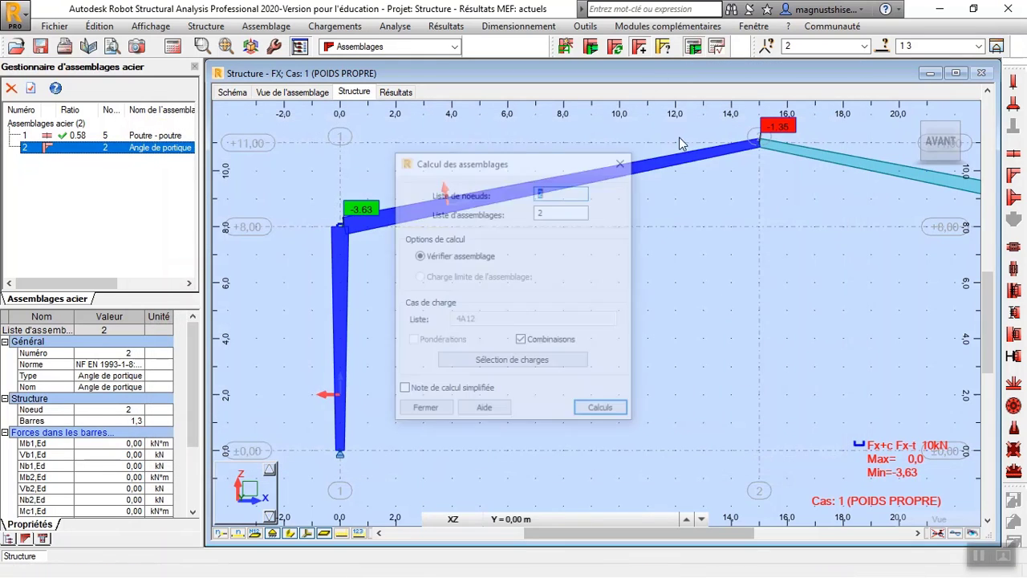
left_click(598, 409)
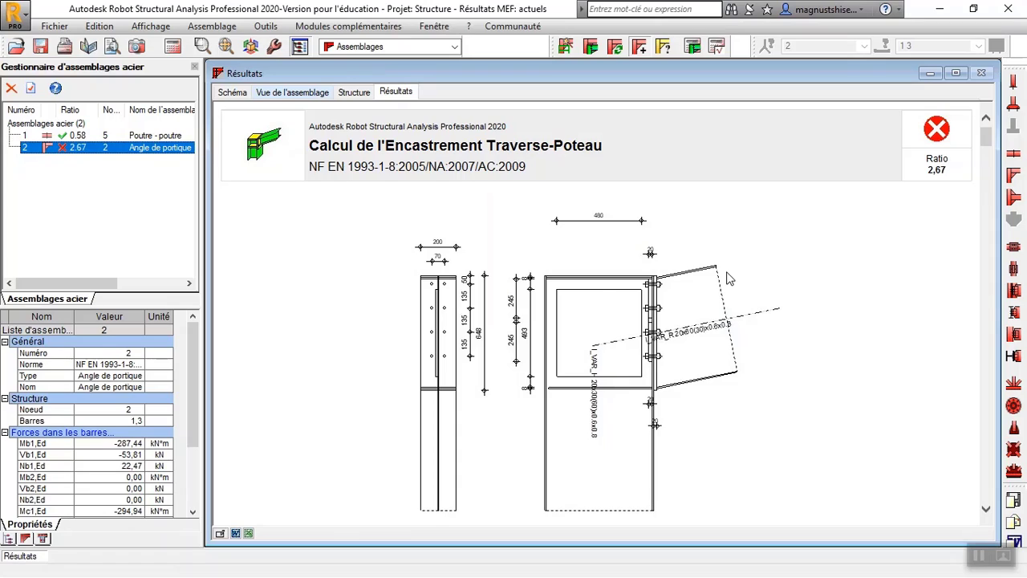
- Examine the knee connection's calculation note for the unverified checks, the weakest component and the final remarks
scroll(610, 281, "down", 20)
scroll(647, 292, "down", 20)
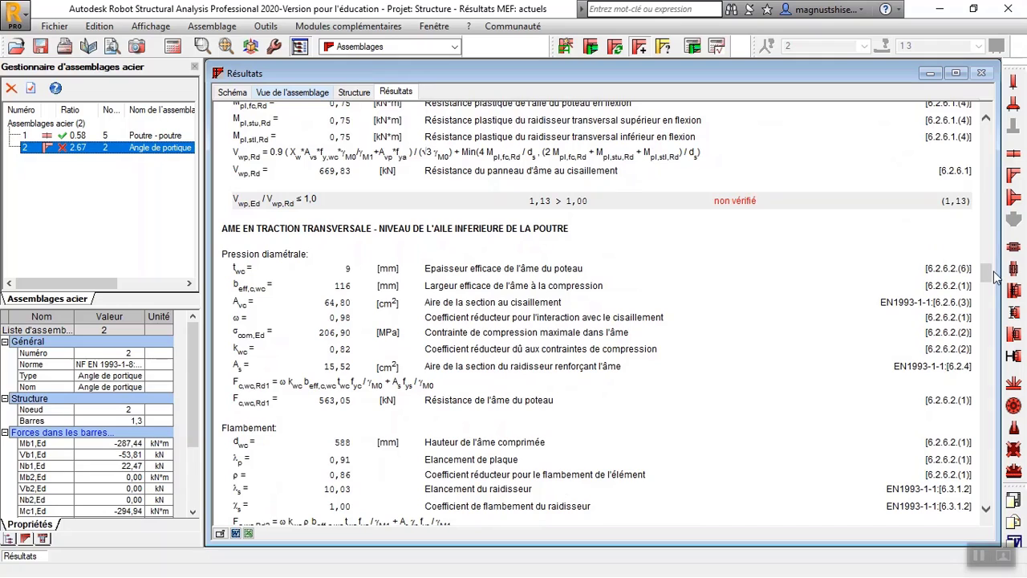
scroll(848, 275, "up", 8)
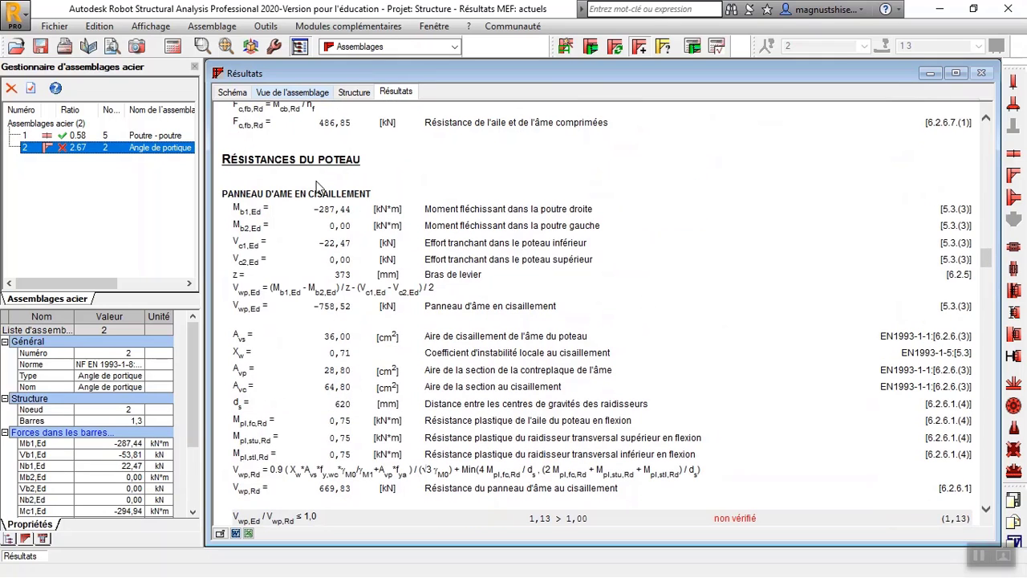
scroll(386, 213, "down", 13)
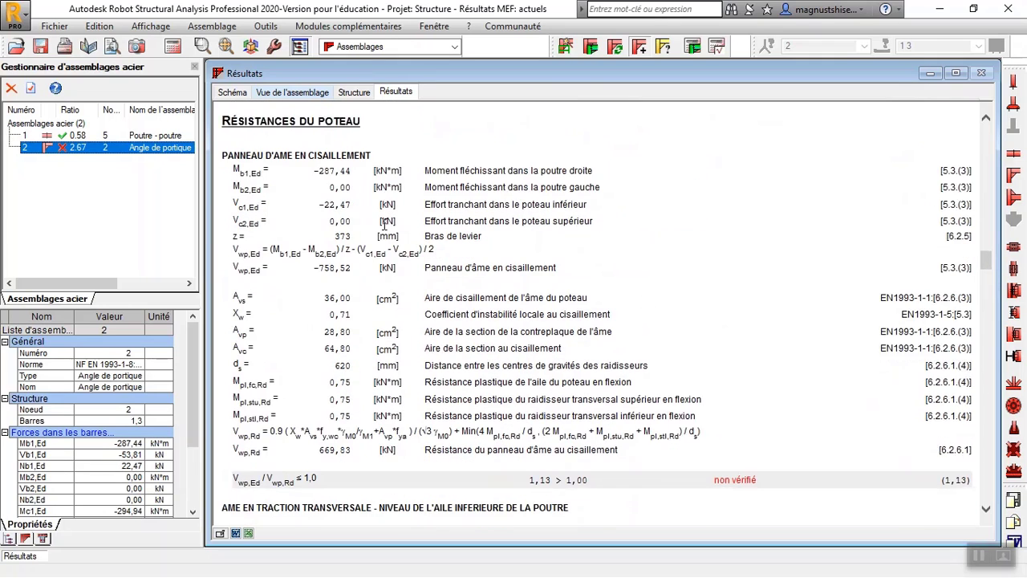
scroll(385, 225, "down", 20)
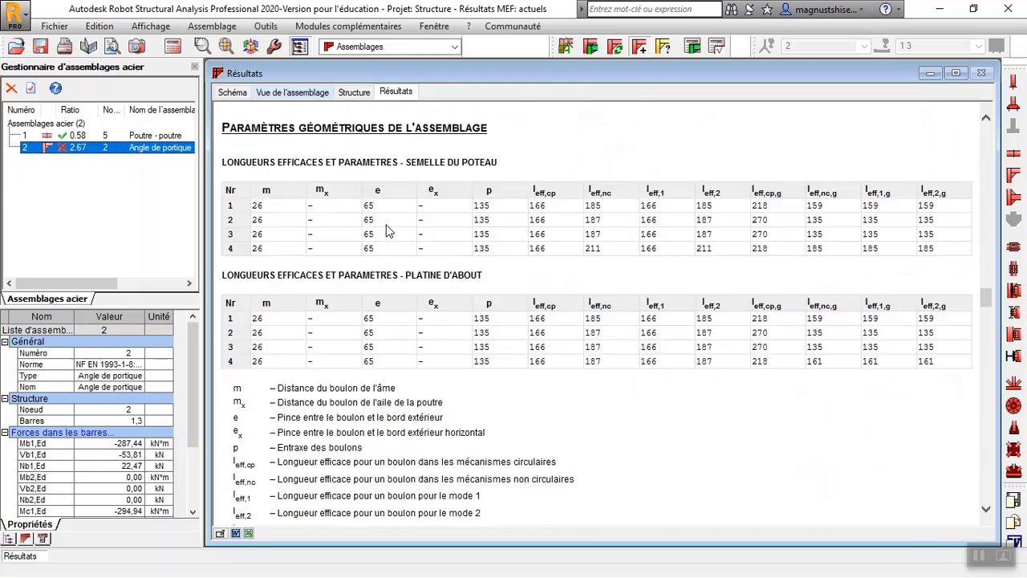
scroll(389, 226, "down", 20)
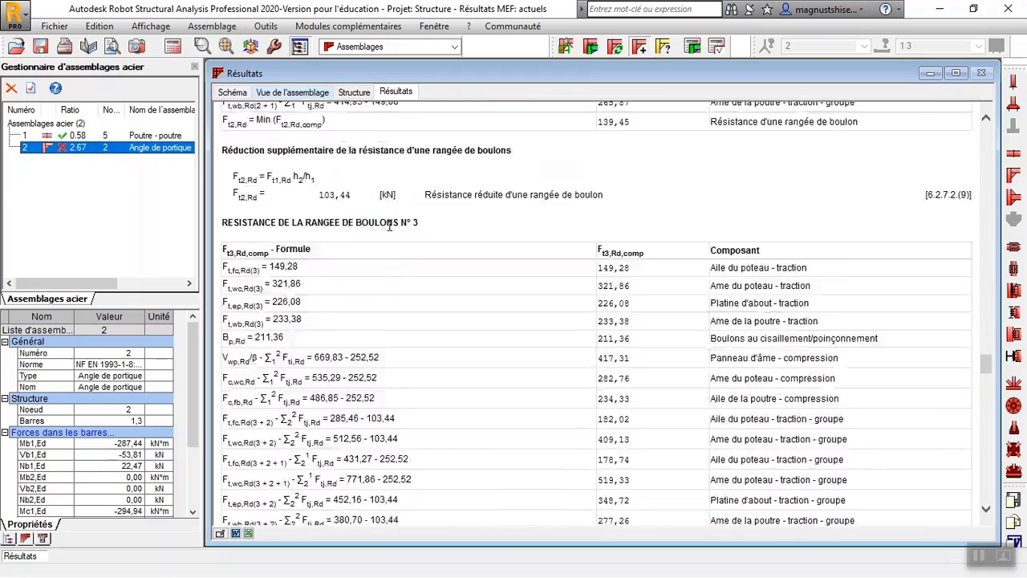
scroll(394, 225, "up", 6)
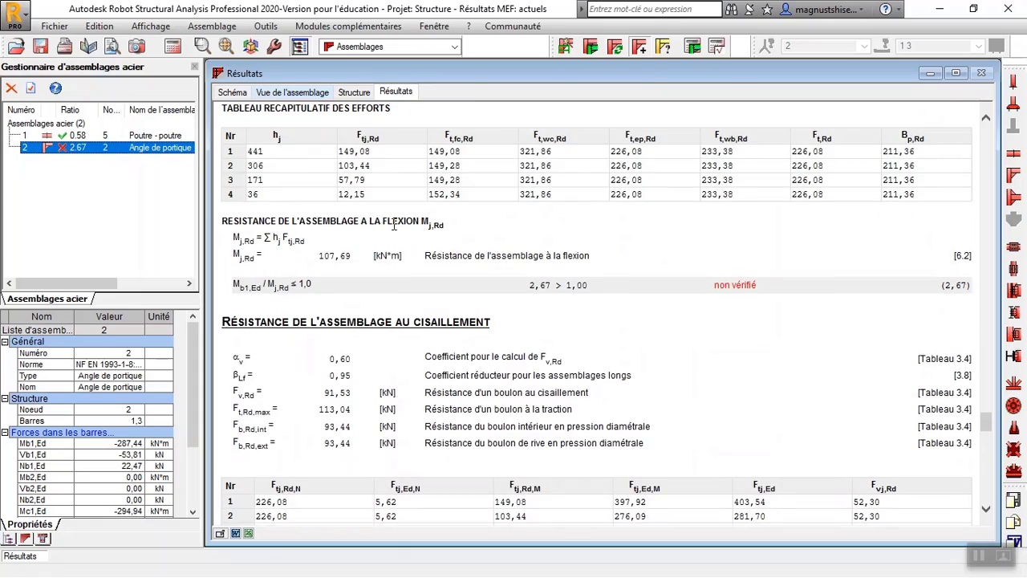
scroll(394, 225, "up", 8)
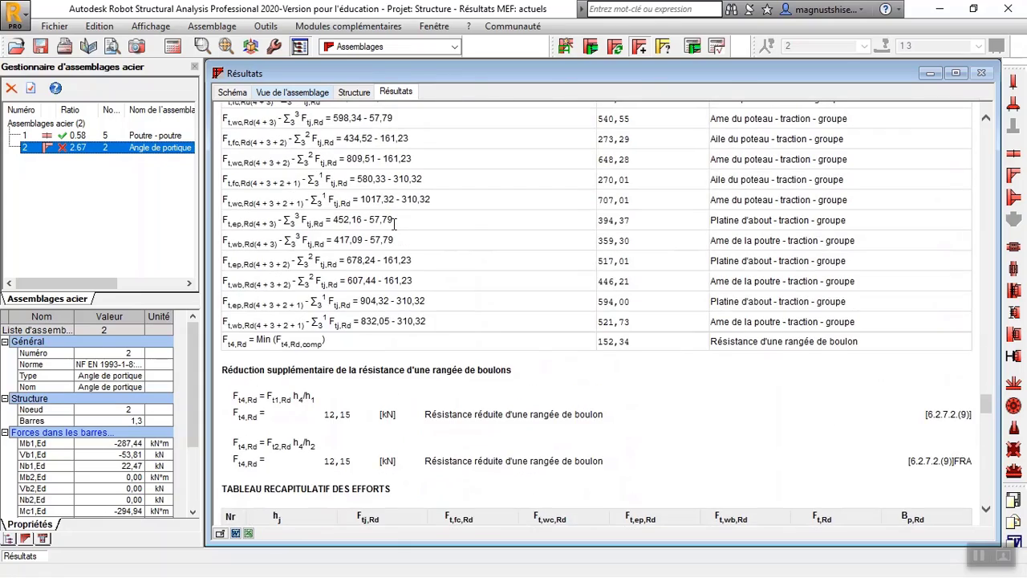
scroll(394, 226, "down", 15)
scroll(394, 226, "down", 20)
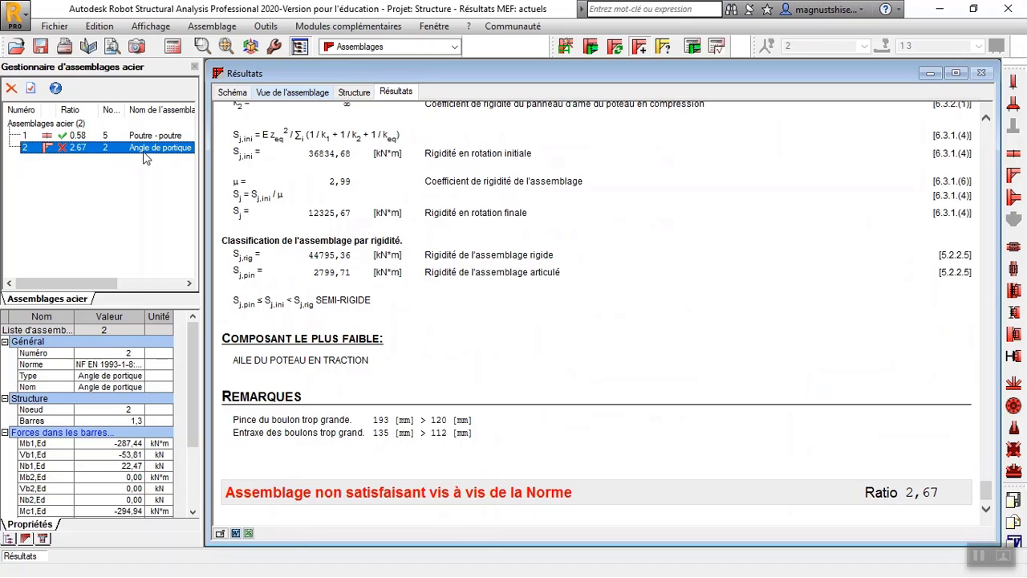
- Set the knee connection's global analysis type to Analyse élasto-plastique and recalculate connection 2
double_click(119, 154)
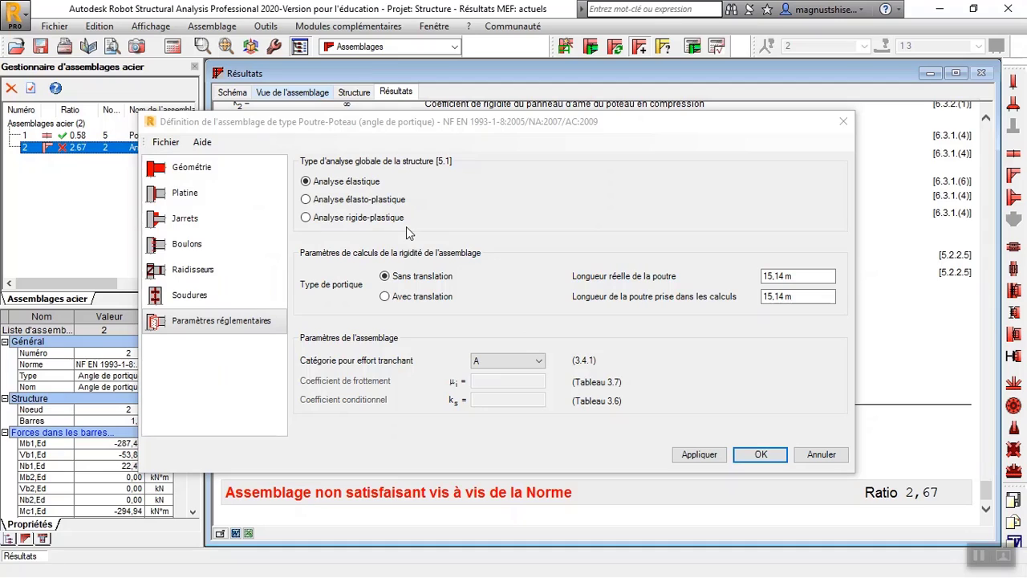
left_click(316, 202)
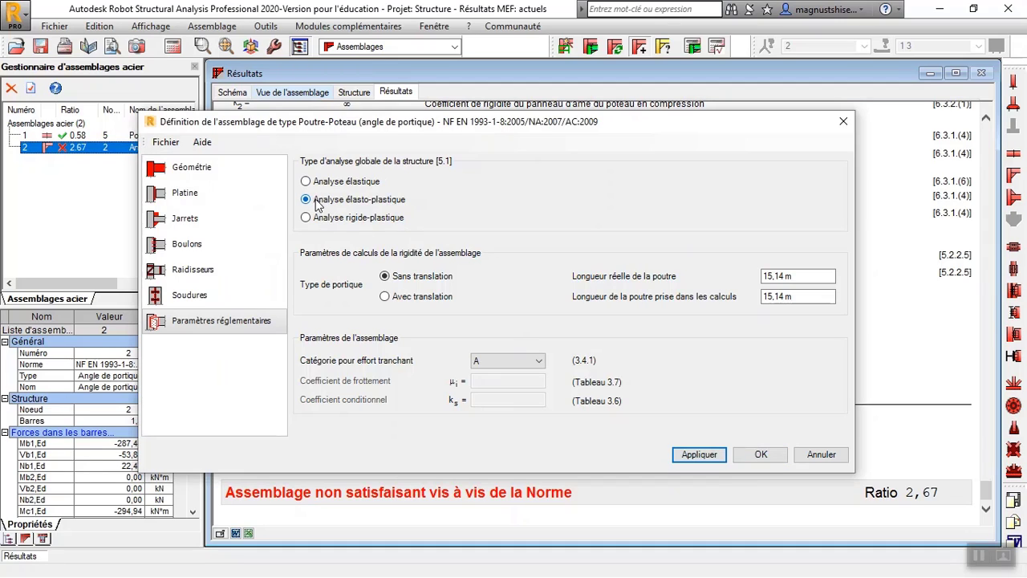
left_click(760, 455)
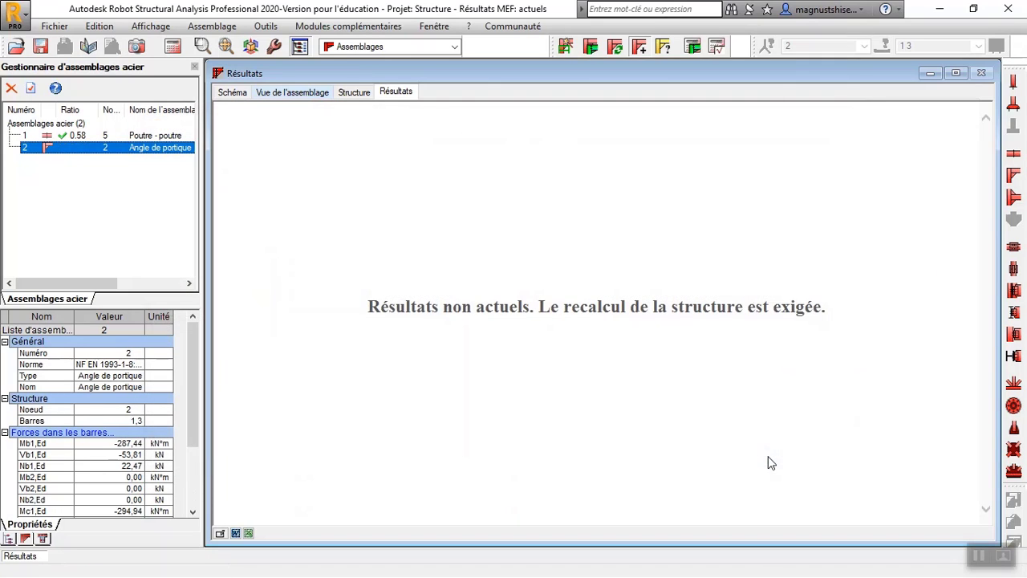
left_click(691, 46)
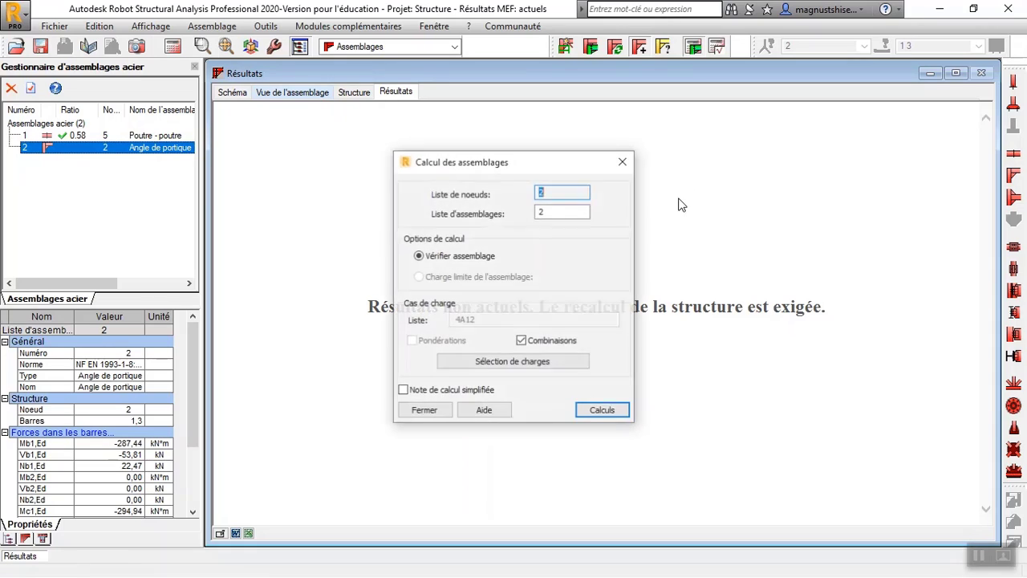
left_click(602, 411)
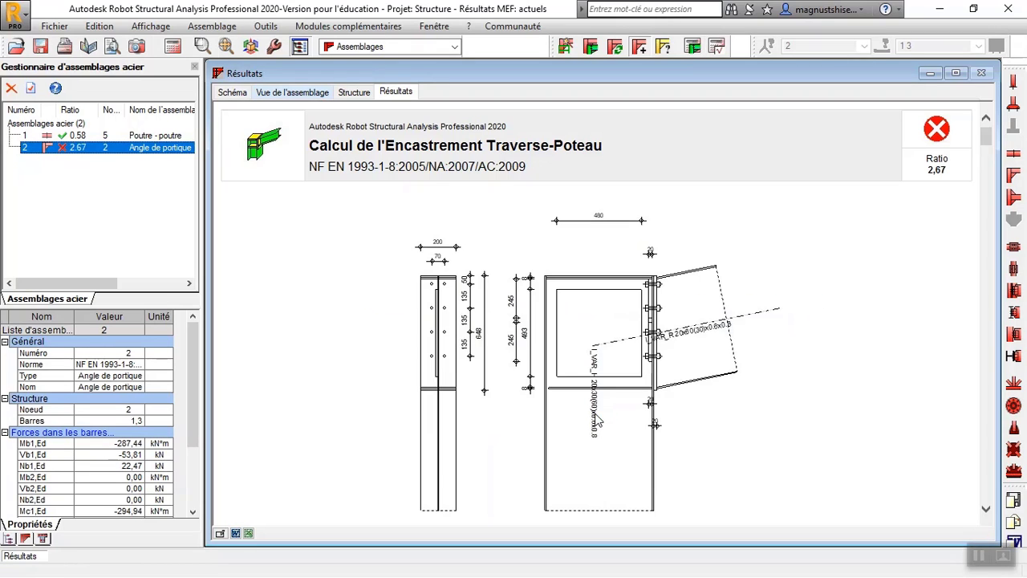
- Reopen the knee connection's definition and remove both the upper and lower column flange reinforcement plates
double_click(98, 148)
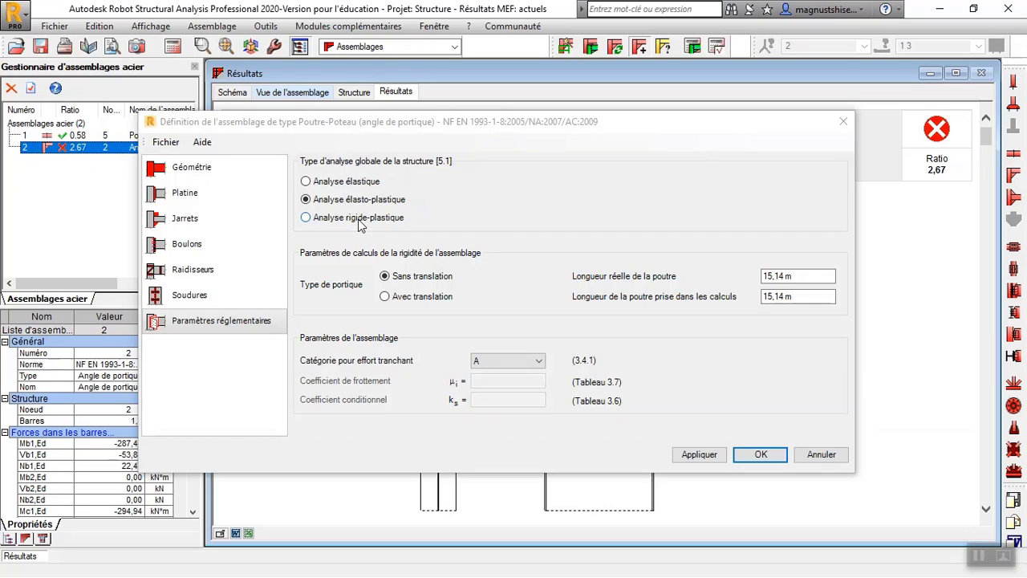
left_click(217, 170)
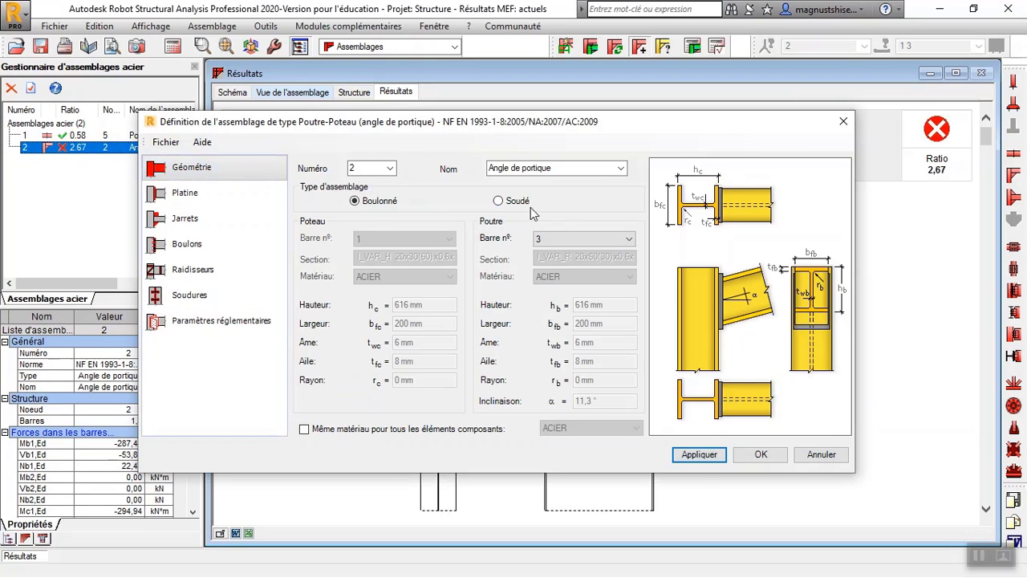
left_click(247, 201)
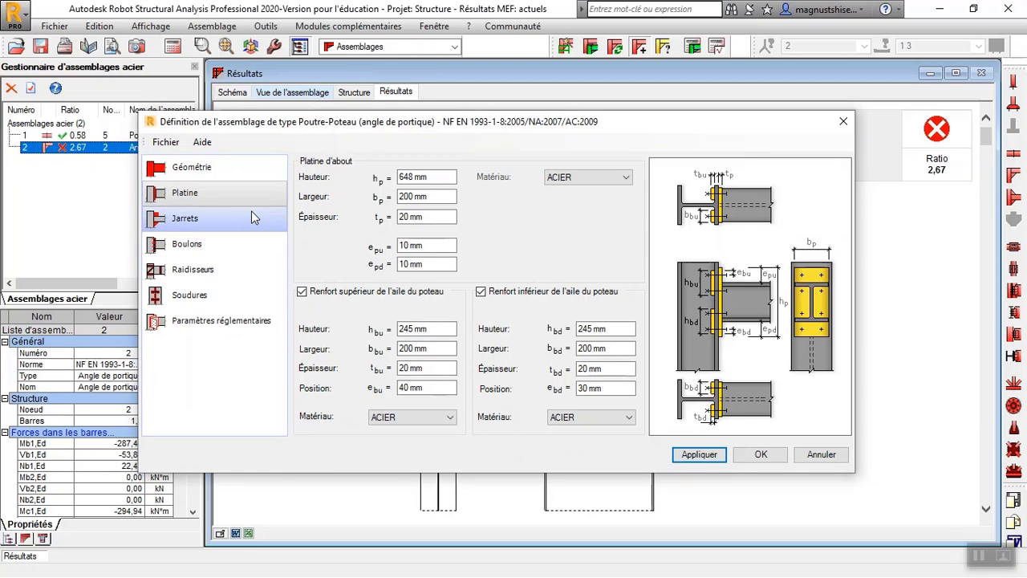
left_click(251, 217)
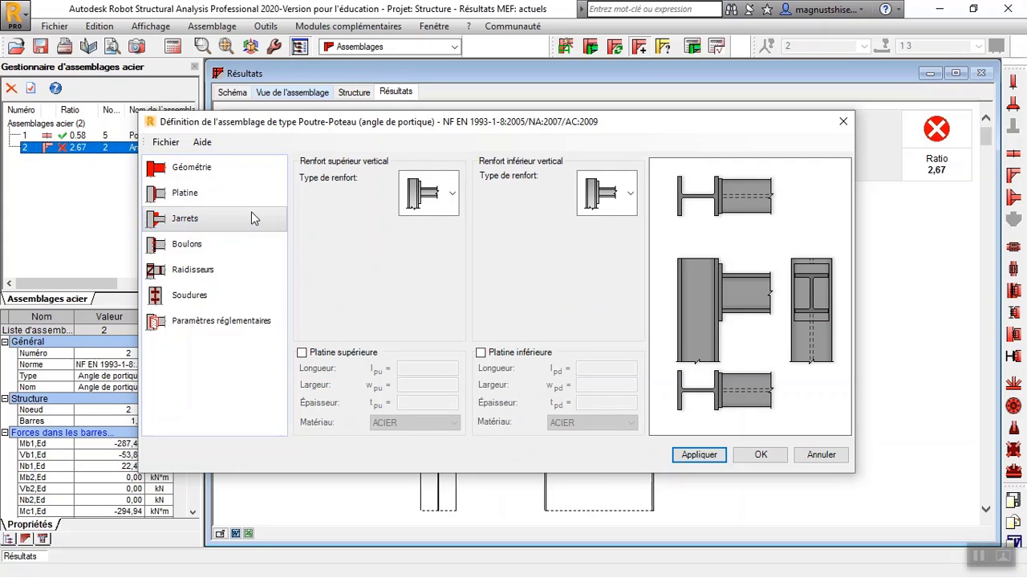
left_click(244, 194)
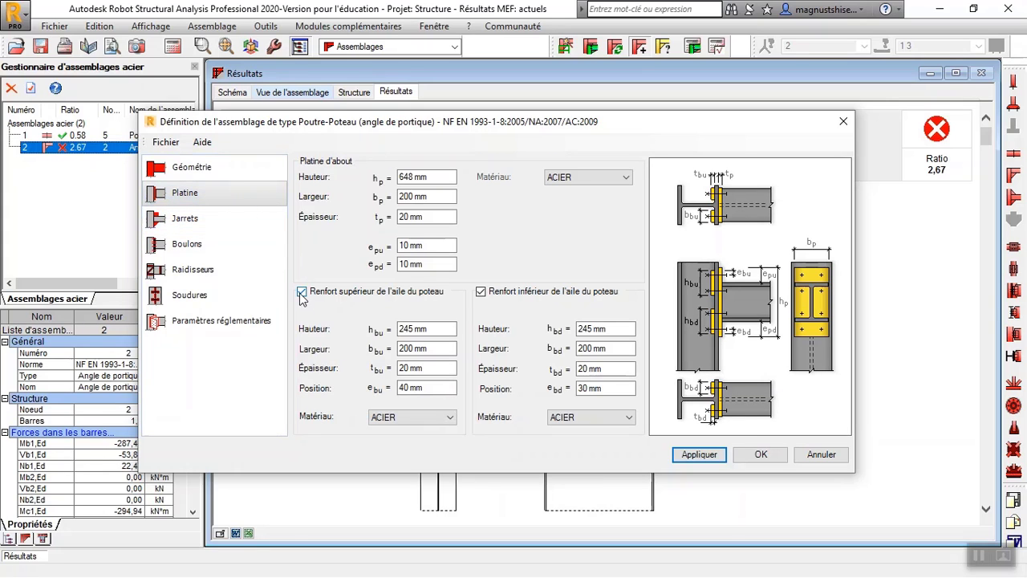
left_click(301, 292)
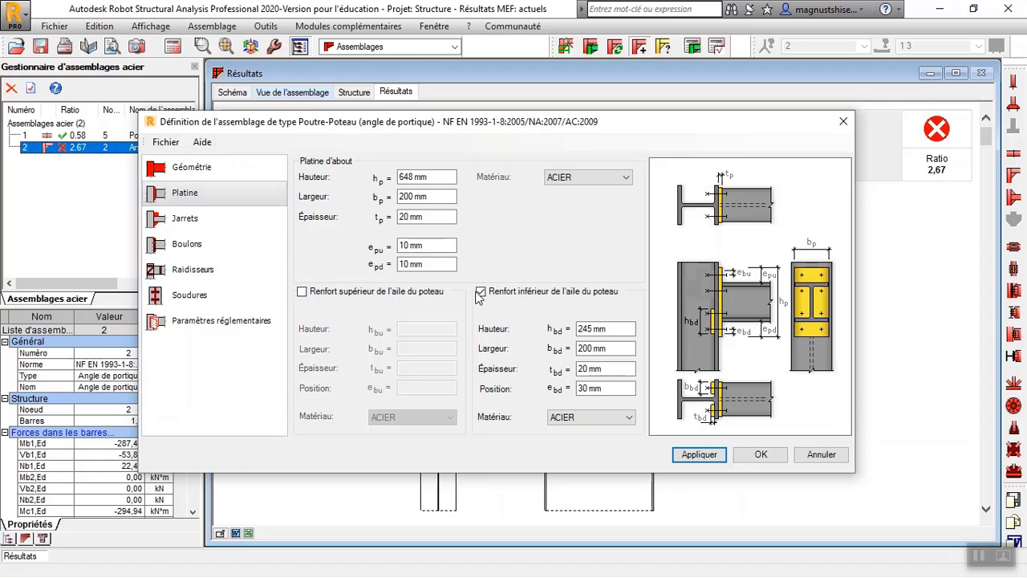
left_click(480, 291)
- Add a triangular haunch below the knee connection's beam, with a length of 1500 mm and a height of 40 mm
left_click(275, 223)
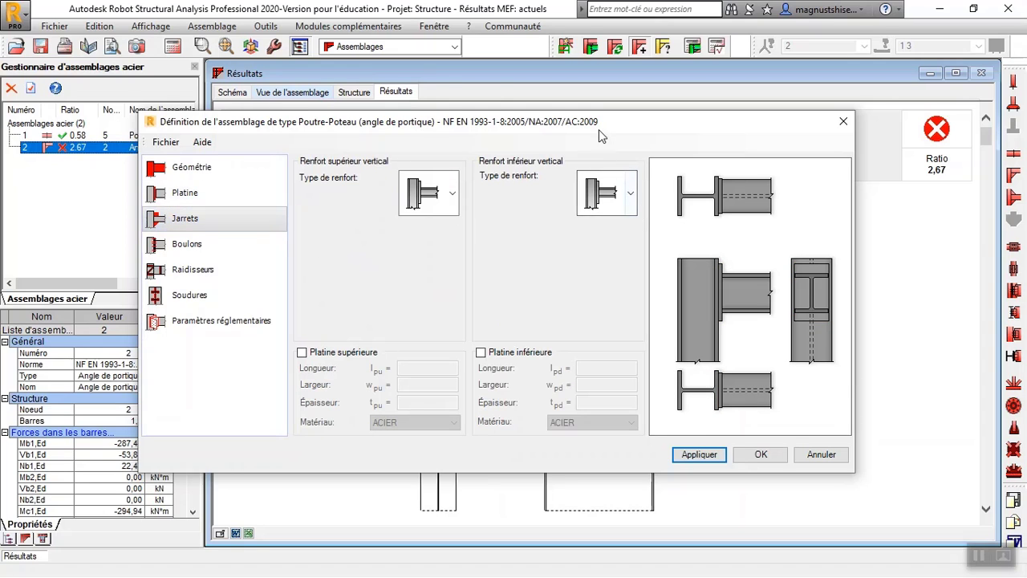
left_click_drag(599, 129, 564, 135)
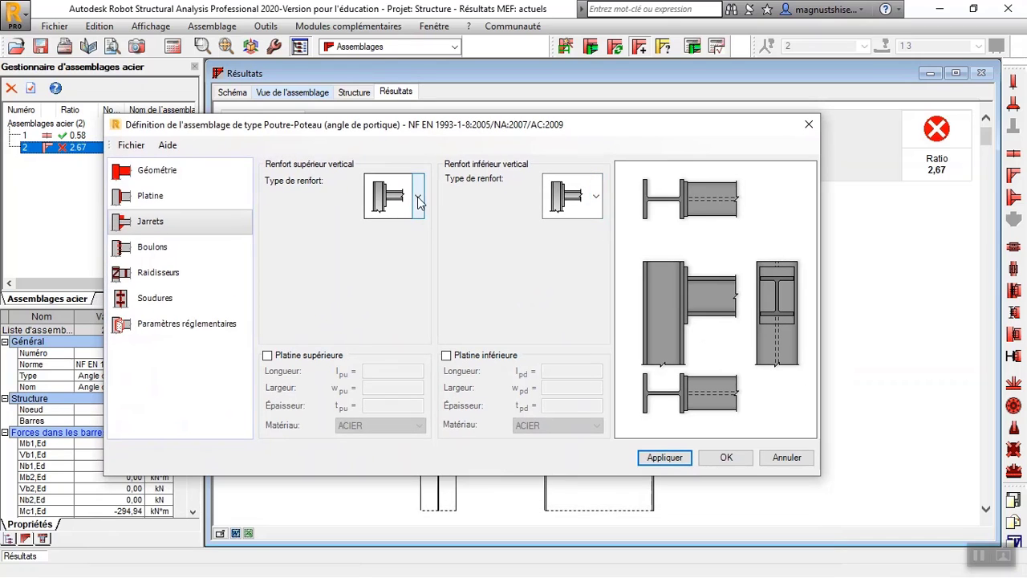
left_click(597, 197)
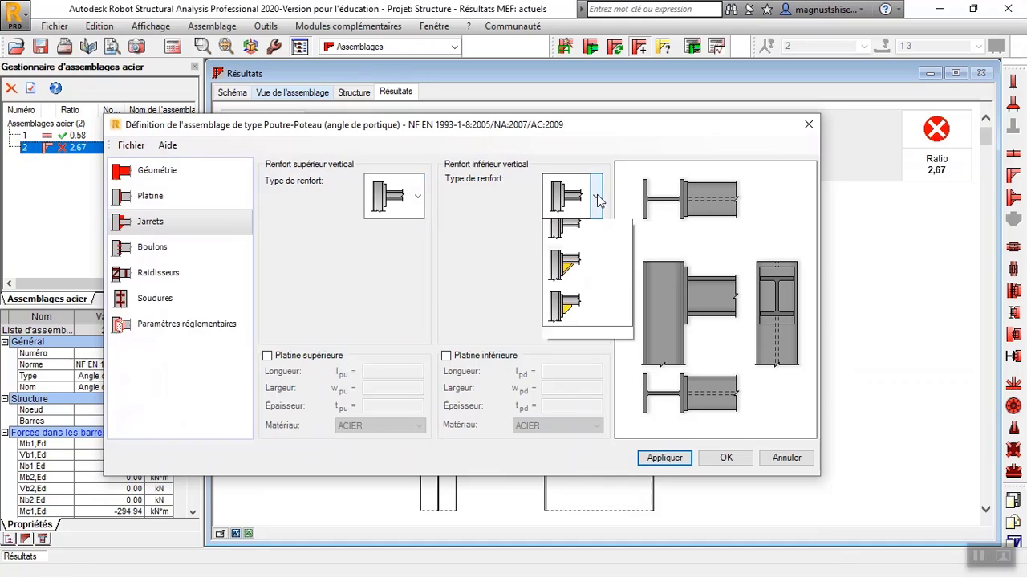
left_click(574, 270)
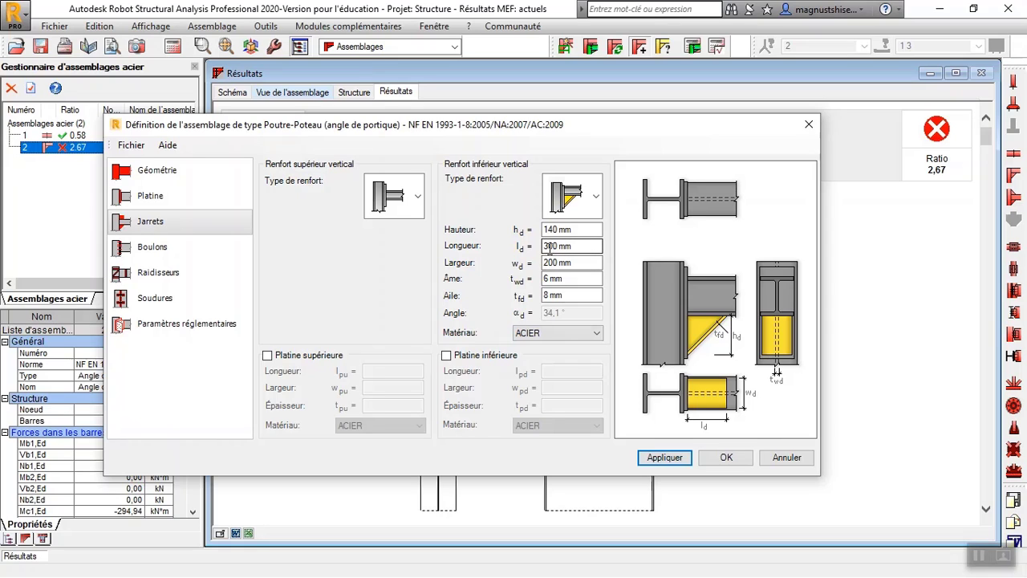
left_click_drag(546, 246, 530, 253)
type("15")
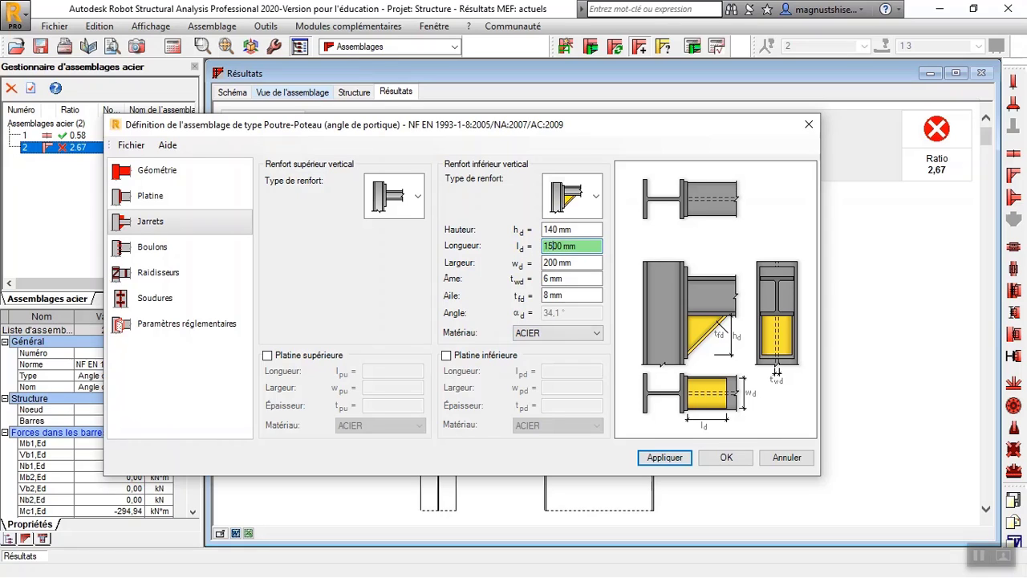
left_click_drag(556, 230, 534, 238)
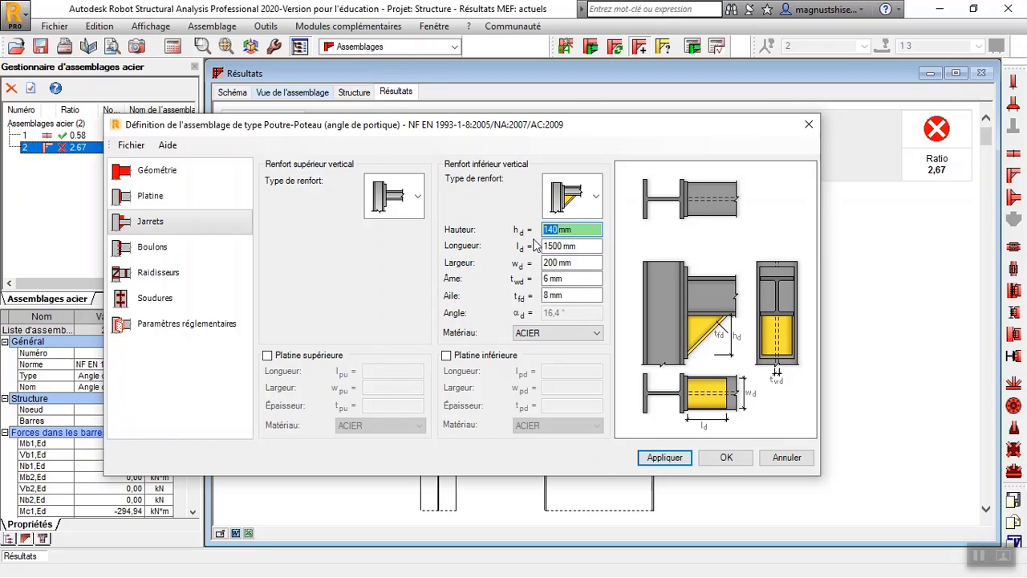
type("40")
- Change the knee connection's bolts to M22 diameter and set the number of bolt rows to 7
left_click(213, 254)
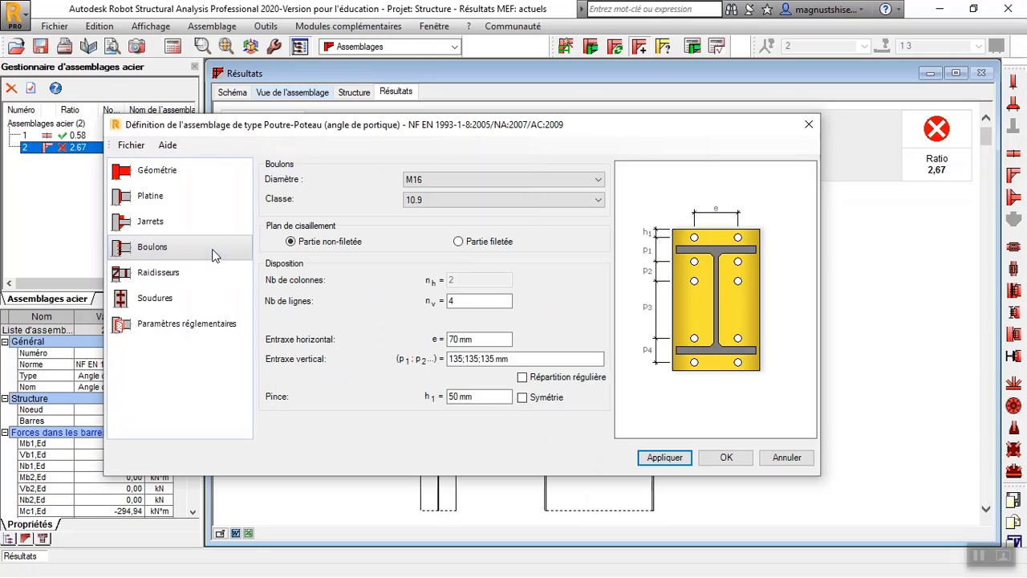
left_click(413, 182)
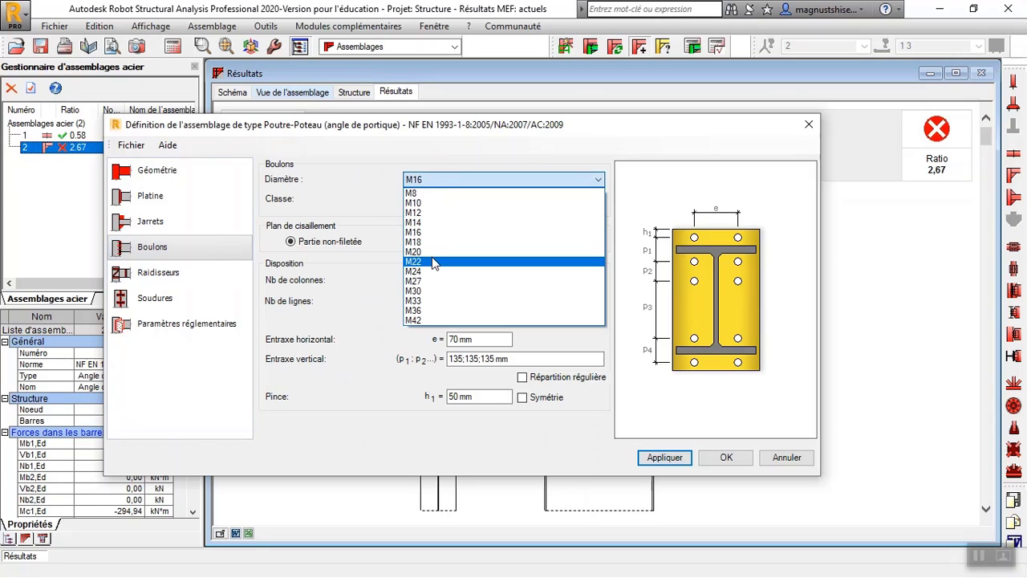
left_click(432, 261)
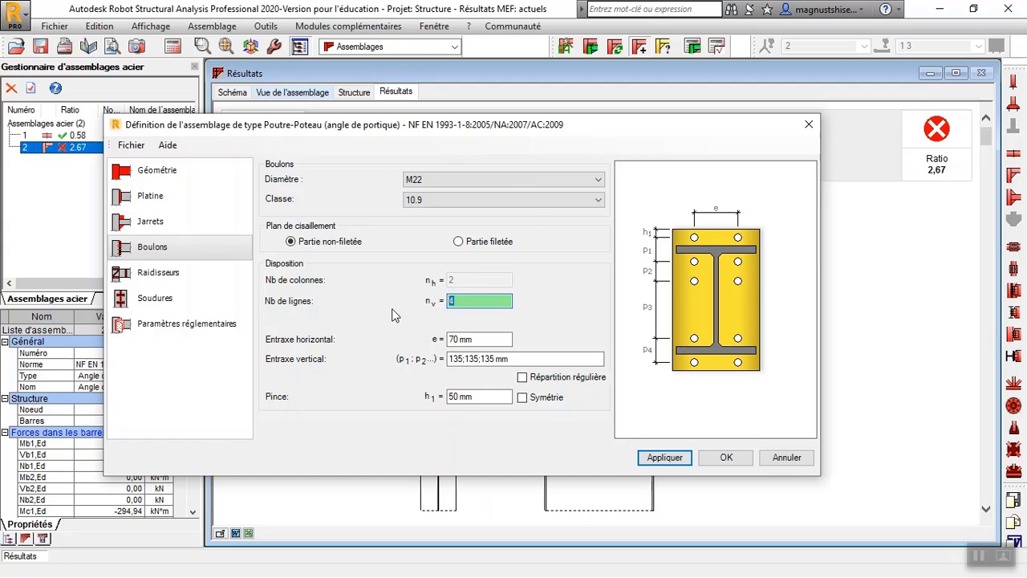
left_click(476, 339)
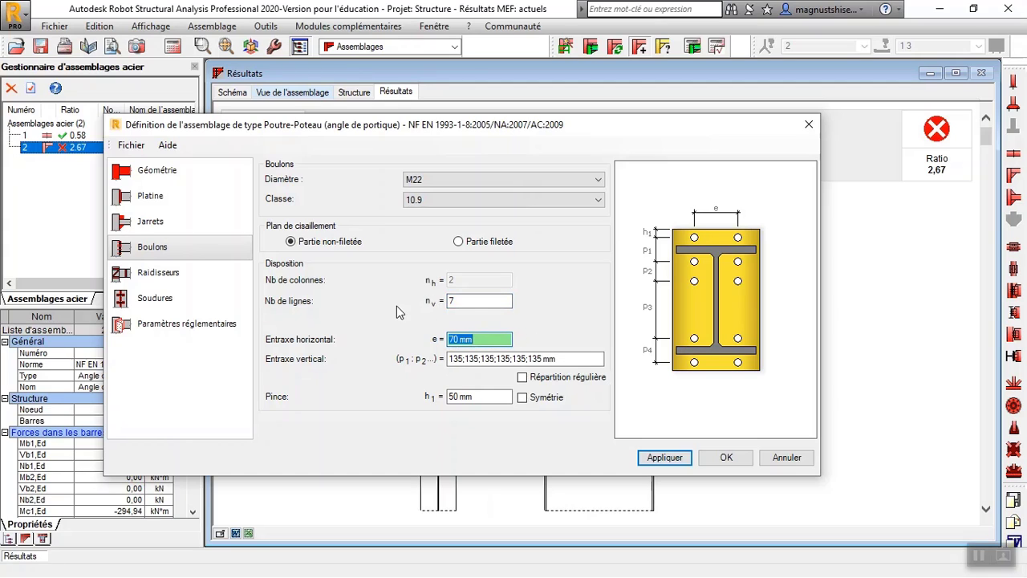
- Switch the column web reinforcement to the double-diagonal K-shaped stiffener and enable the beam's vertical stiffeners
left_click(152, 275)
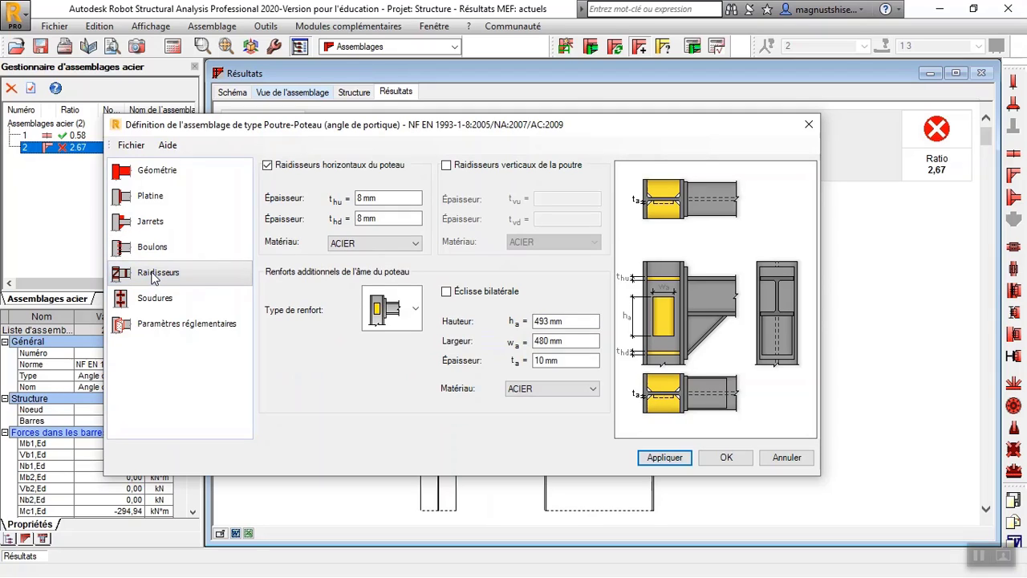
left_click(415, 313)
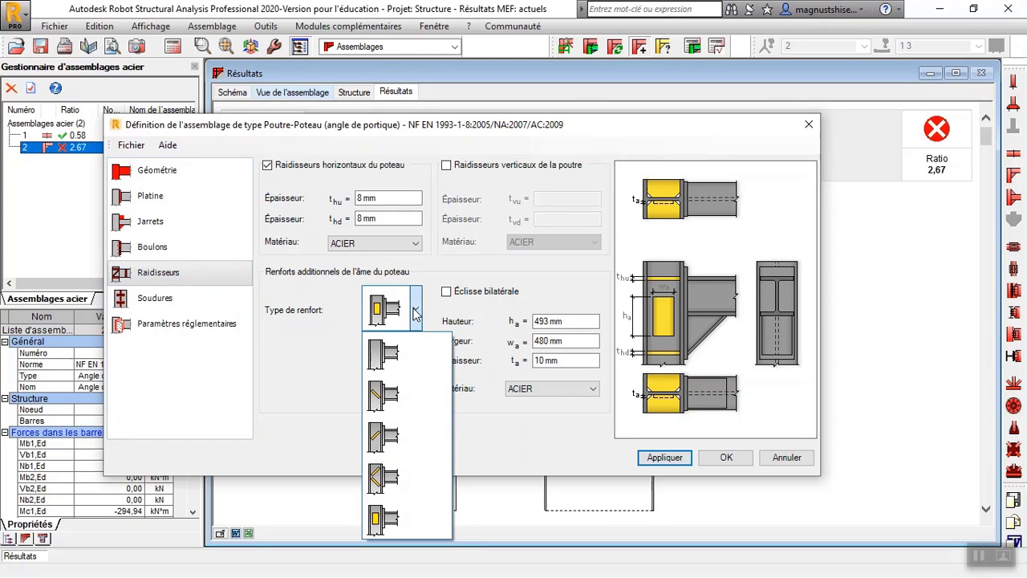
left_click(384, 475)
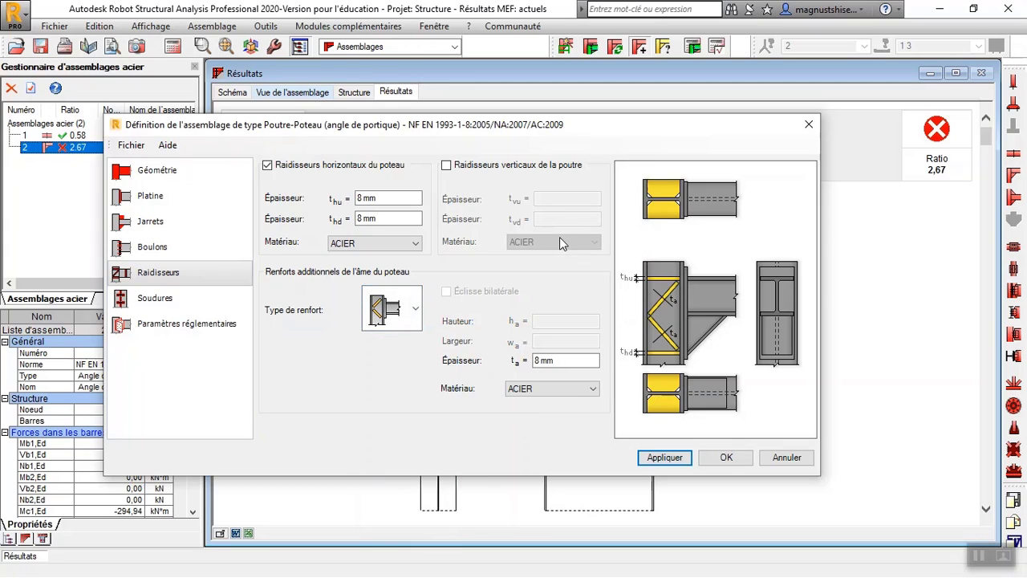
left_click(446, 165)
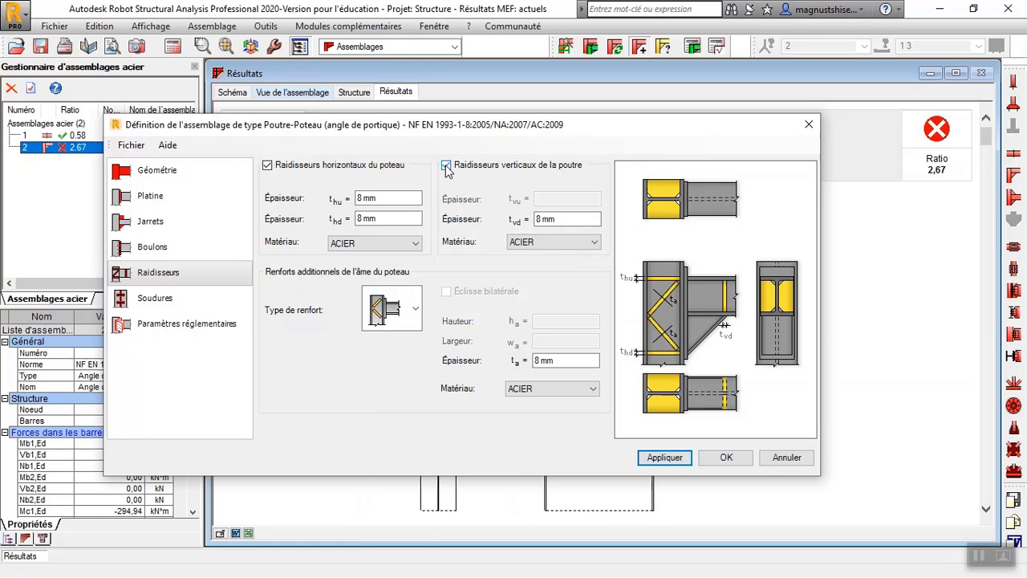
- Accept the revised connection definition with its existing weld sizes and recalculate connection 2
left_click(198, 304)
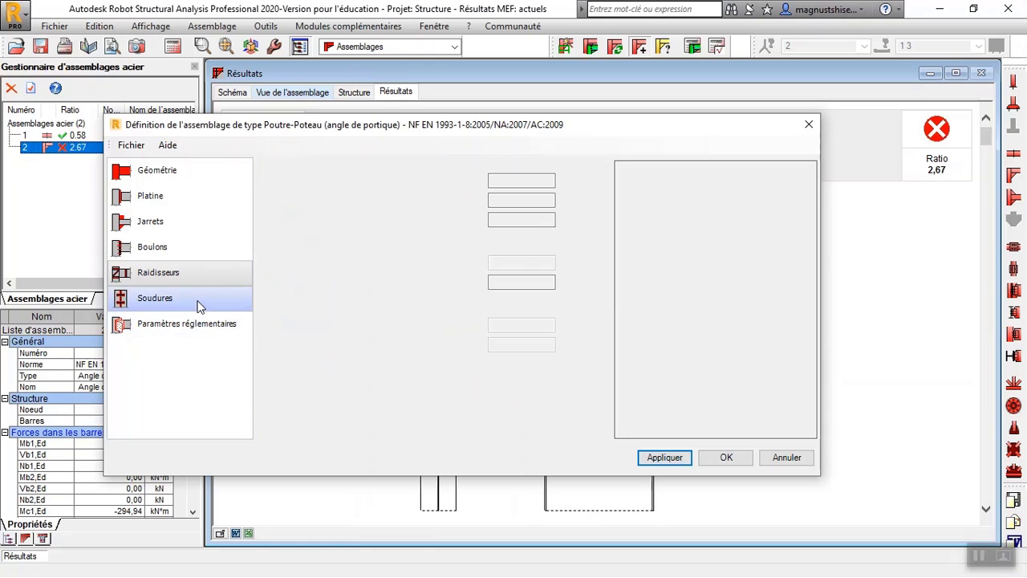
left_click(726, 458)
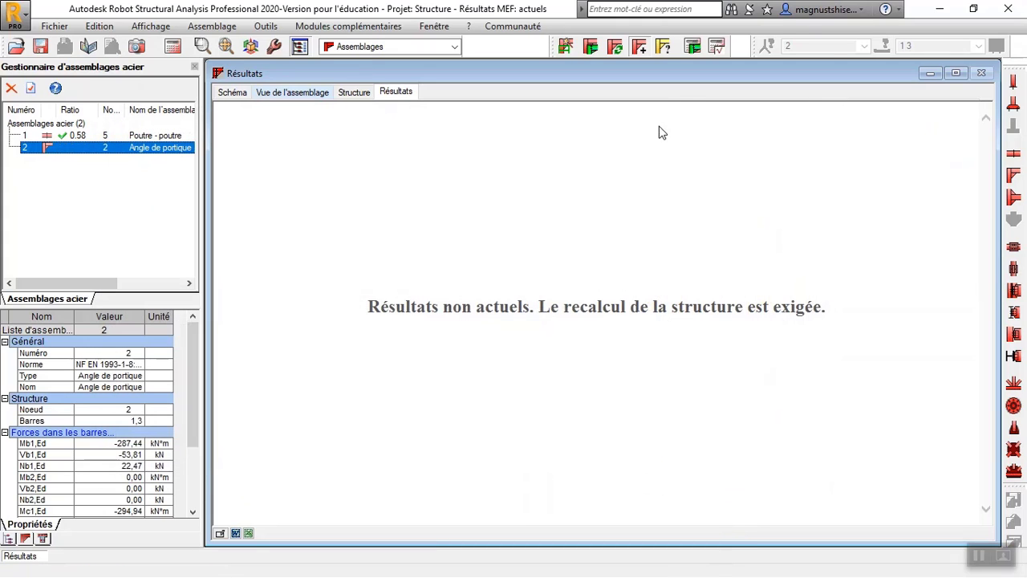
left_click(693, 48)
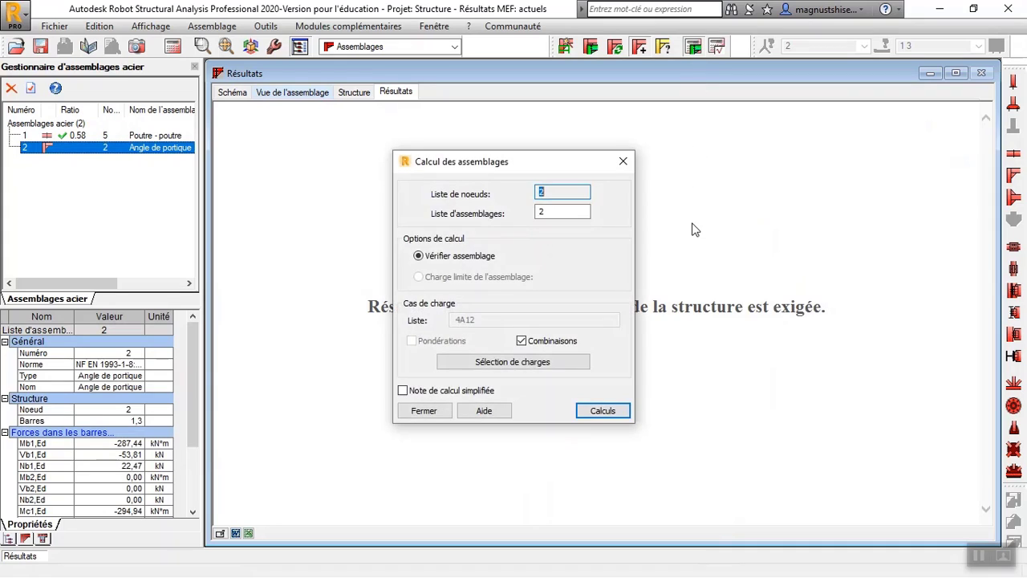
left_click(607, 407)
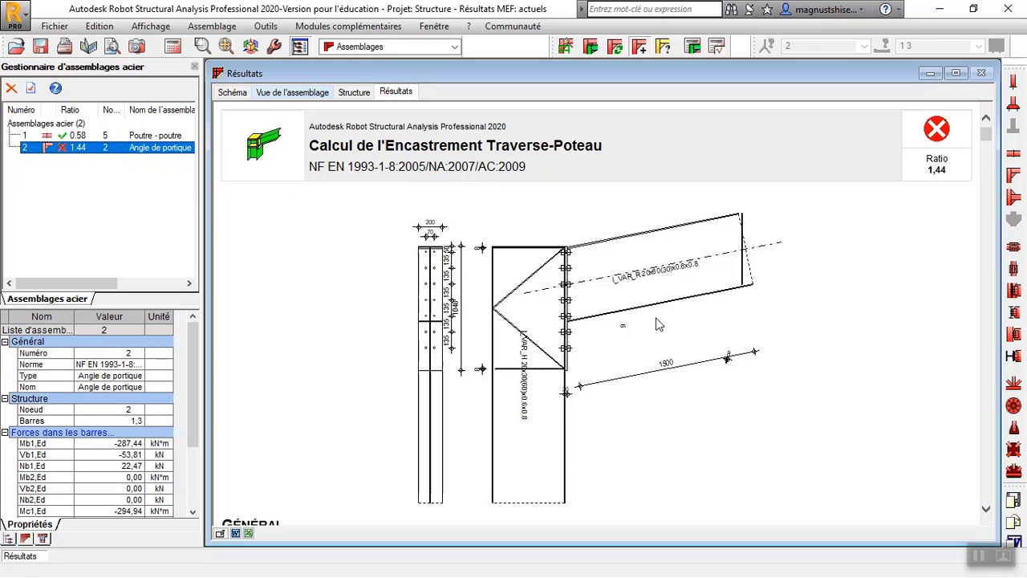
- Examine the knee connection's calculation note, from the stiffener and weld data through the bolt row resistances to the bending resistance check
scroll(661, 315, "down", 15)
scroll(665, 317, "down", 20)
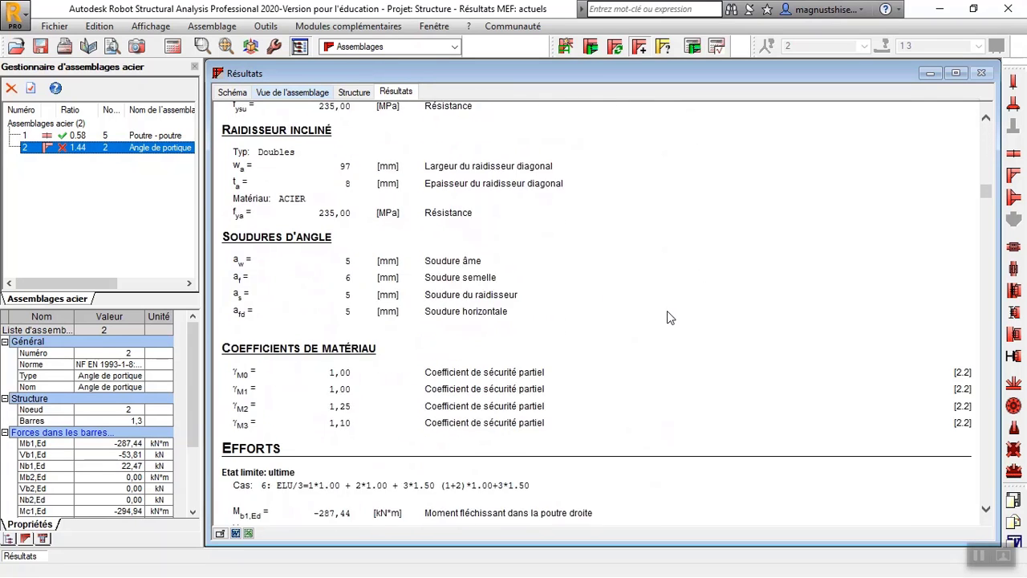
scroll(800, 281, "down", 5)
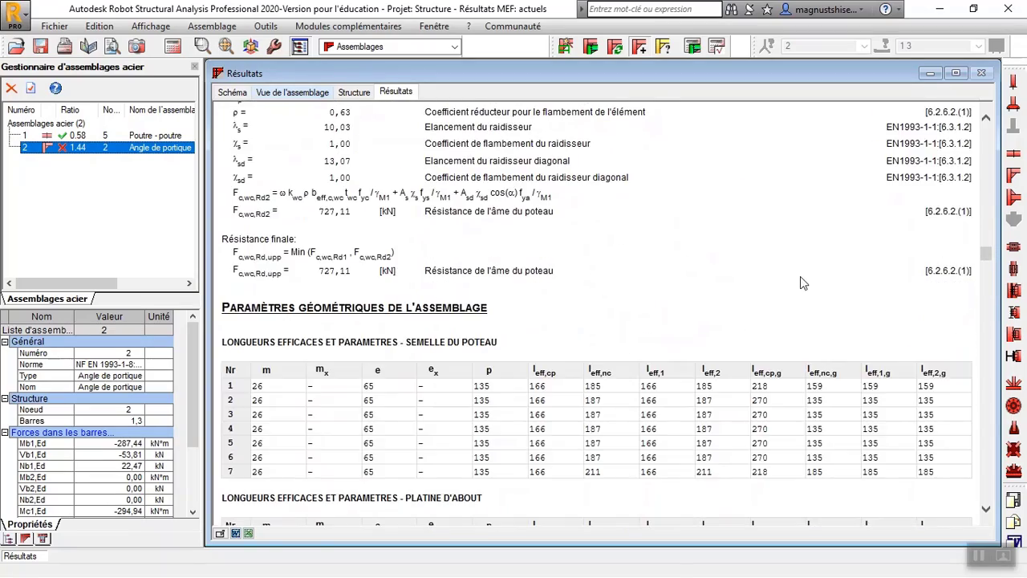
scroll(738, 277, "up", 9)
scroll(722, 277, "down", 8)
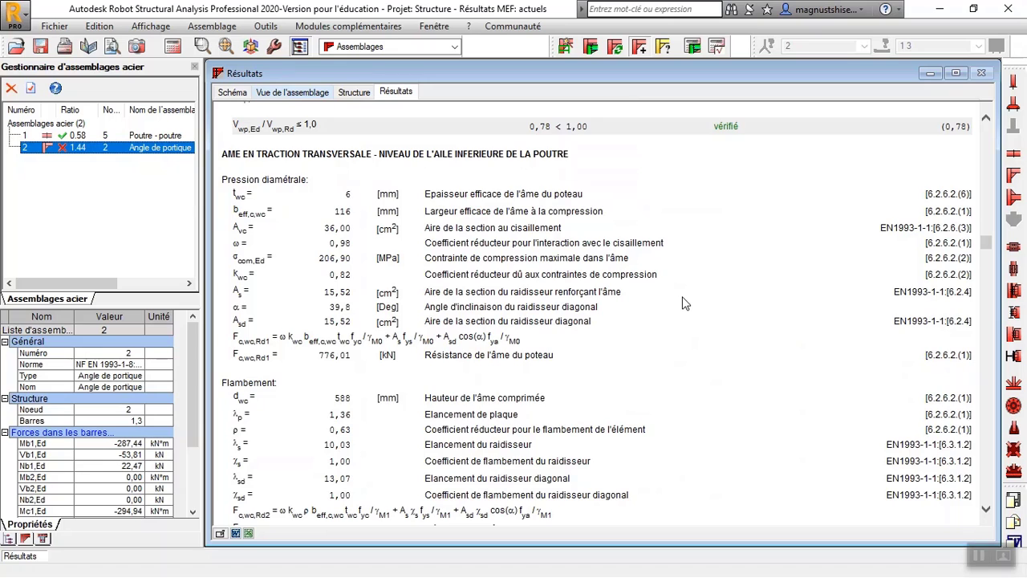
scroll(684, 303, "down", 12)
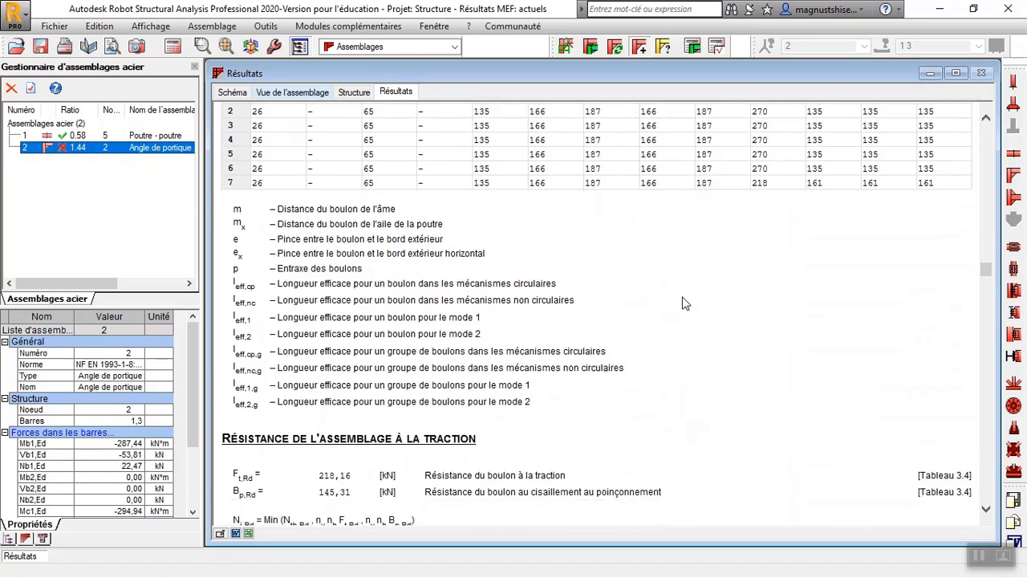
scroll(684, 302, "down", 6)
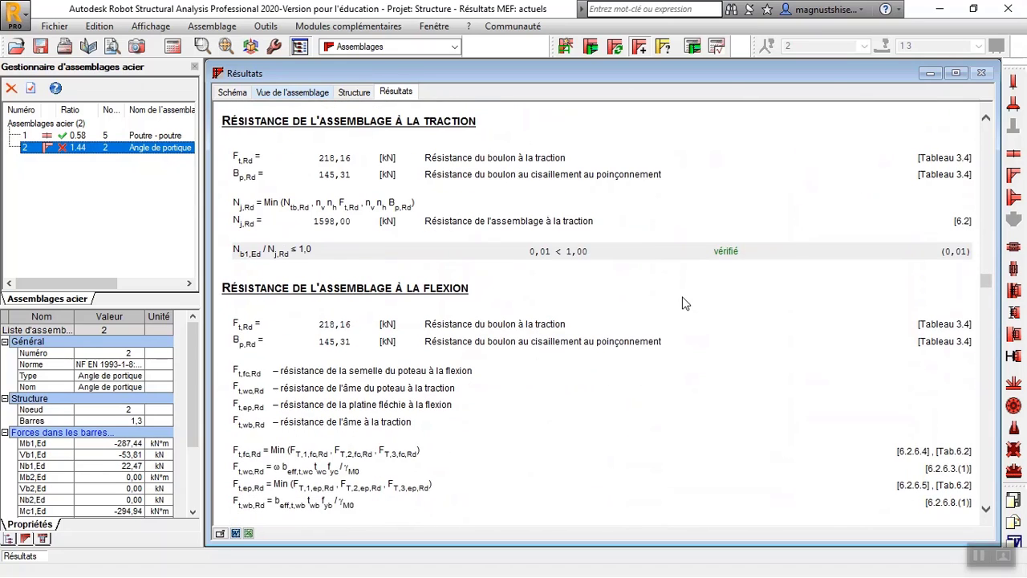
scroll(684, 303, "down", 15)
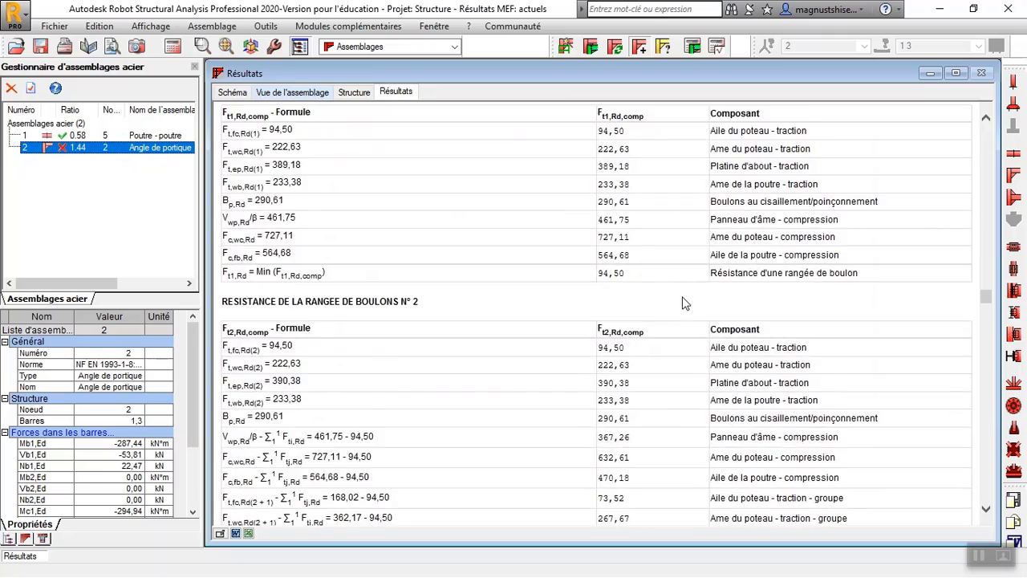
scroll(684, 303, "down", 15)
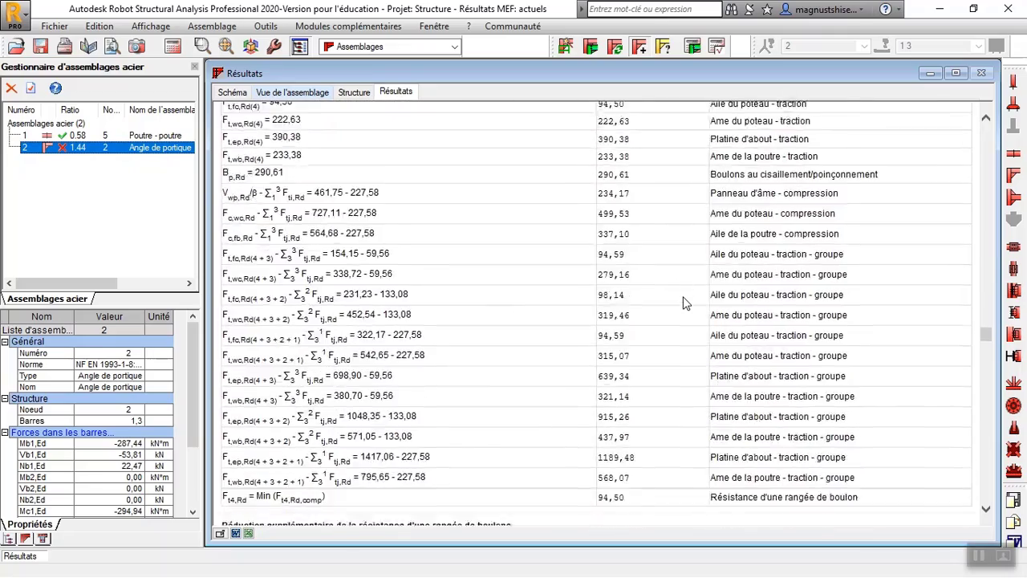
scroll(684, 302, "down", 15)
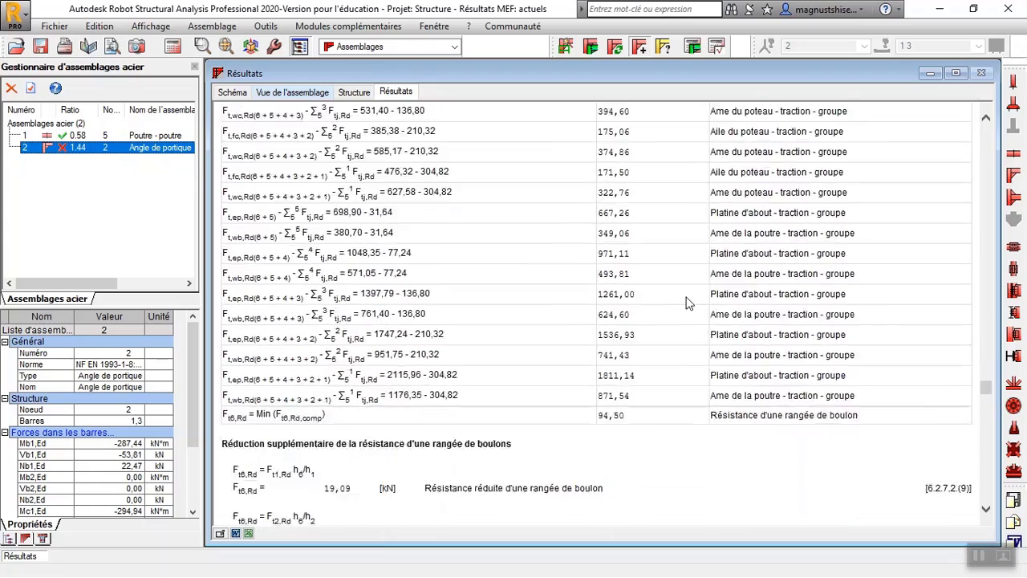
scroll(686, 302, "down", 10)
scroll(690, 303, "up", 8)
scroll(692, 302, "down", 10)
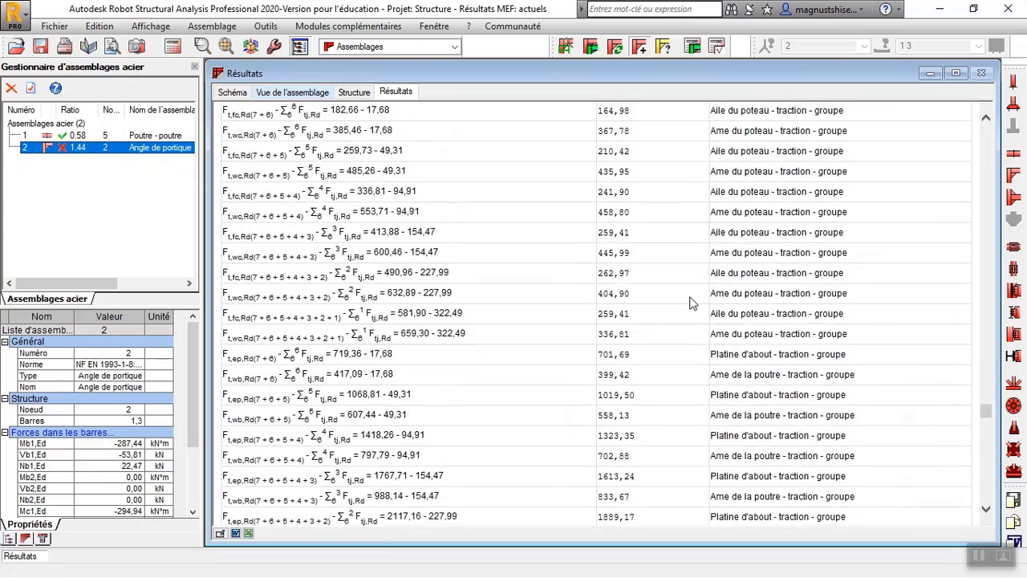
scroll(692, 302, "down", 10)
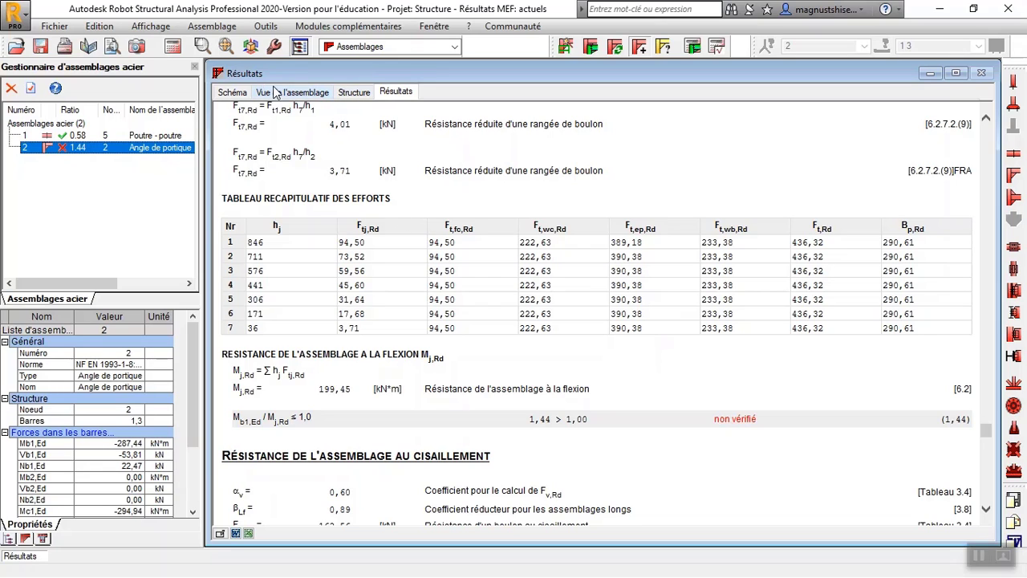
- Reopen the knee connection's definition and set the lower haunch height to 800 mm
double_click(126, 147)
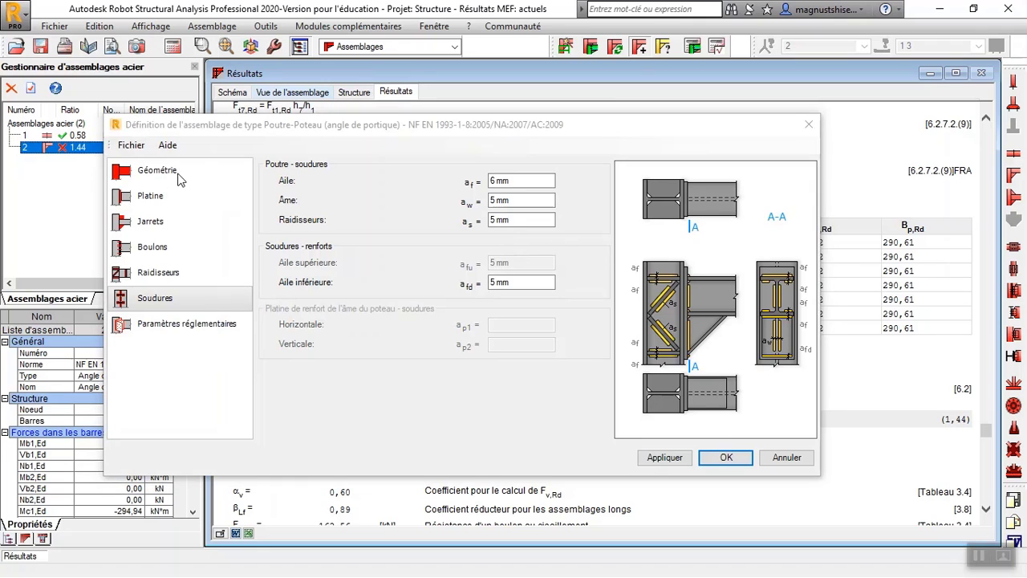
left_click(159, 223)
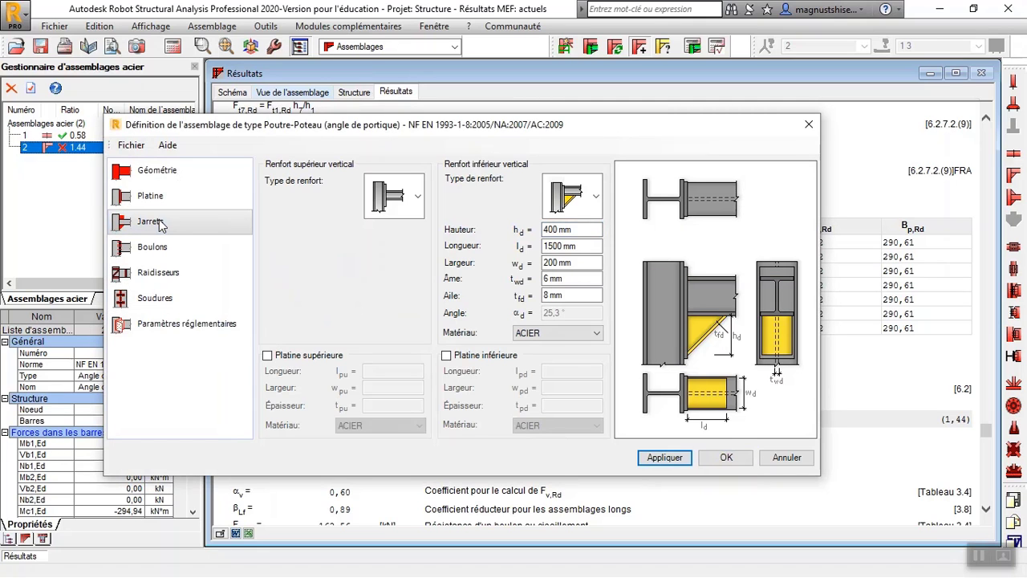
left_click(549, 231)
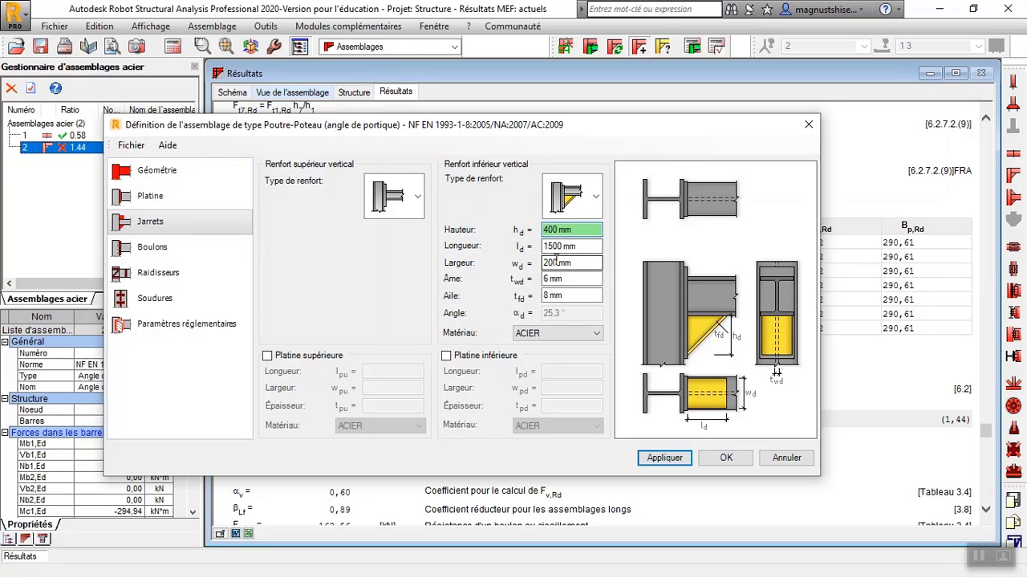
key("BackSpace")
type("8")
left_click(649, 458)
- Set the knee connection's number of bolt rows to 10, accept the definition and recalculate connection 2
left_click(191, 250)
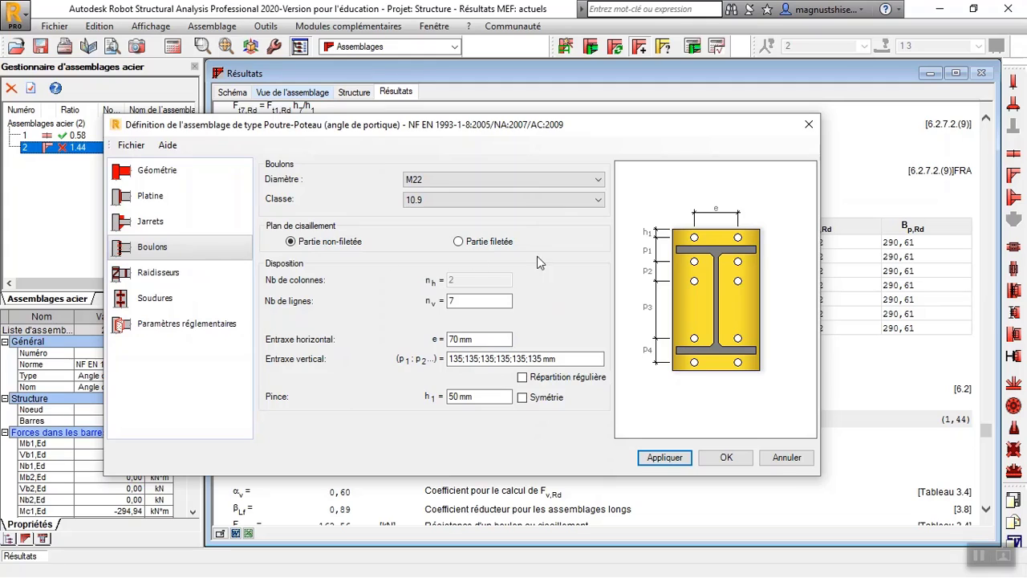
double_click(472, 303)
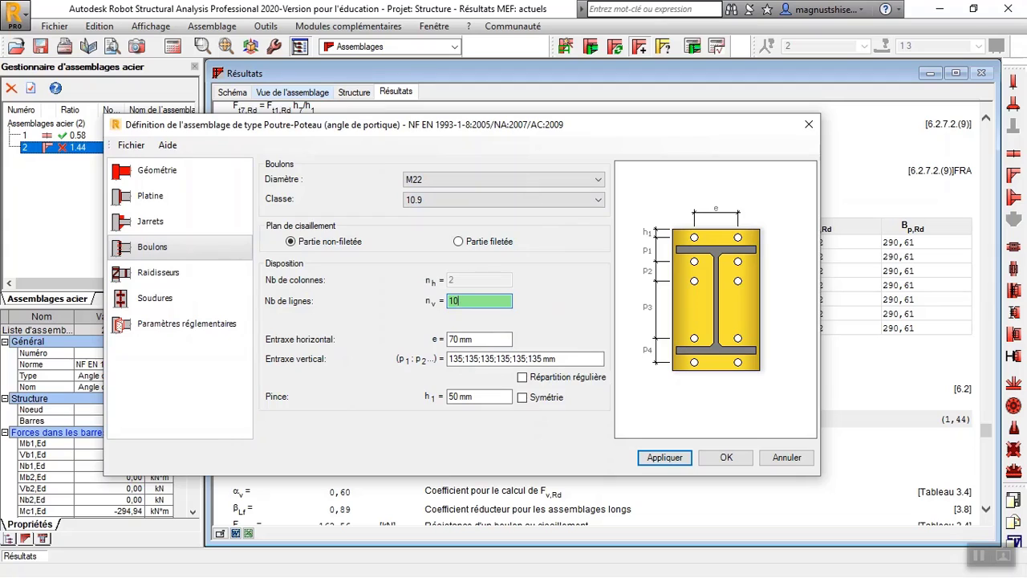
left_click(666, 457)
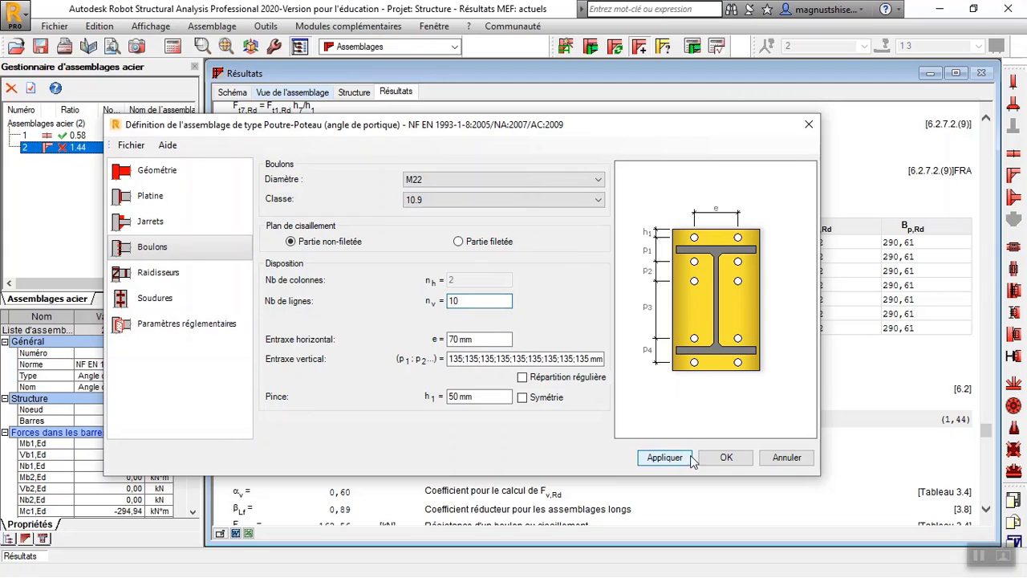
left_click(730, 457)
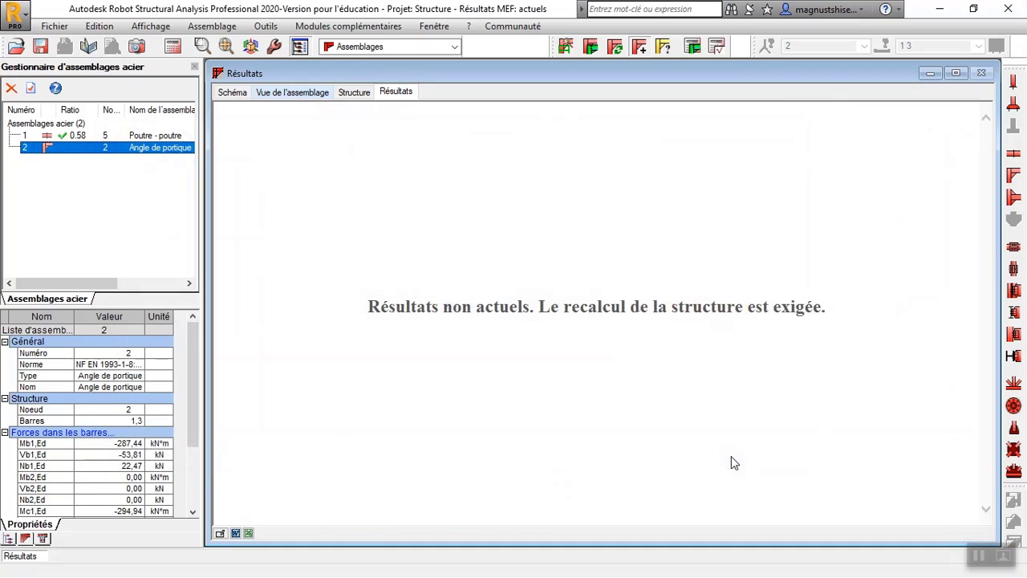
left_click(692, 46)
left_click(602, 410)
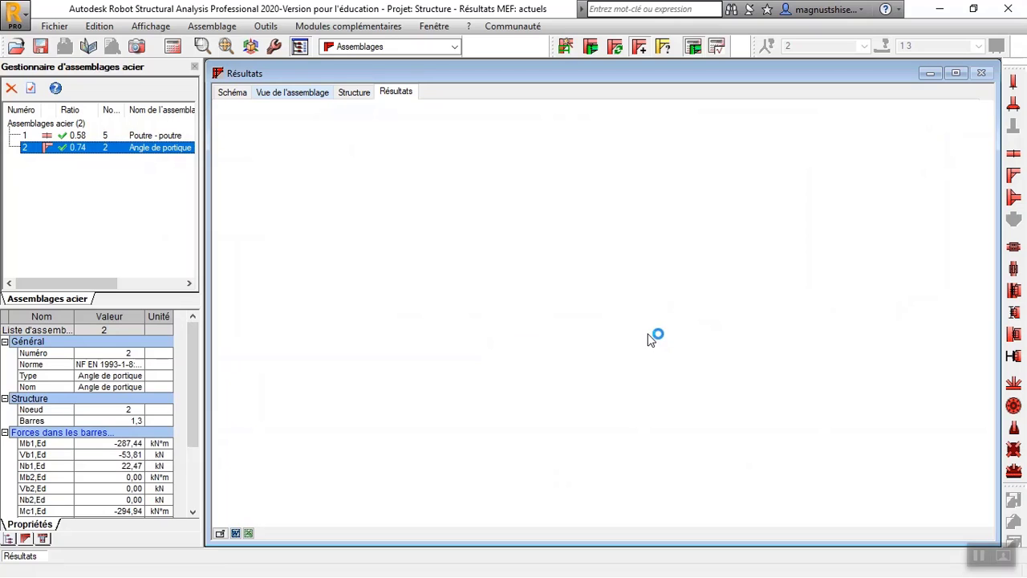
- Inspect the reinforced knee connection's 3D view, checking the haunch, bolt rows and stiffeners
left_click(292, 92)
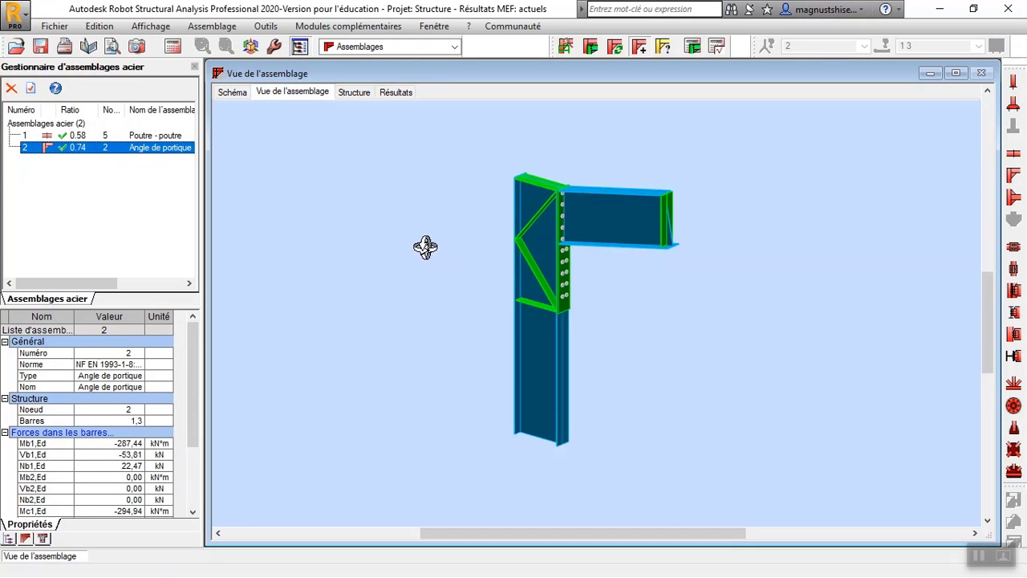
left_click_drag(425, 247, 553, 211)
scroll(615, 241, "up", 3)
scroll(612, 222, "down", 3)
scroll(537, 217, "up", 2)
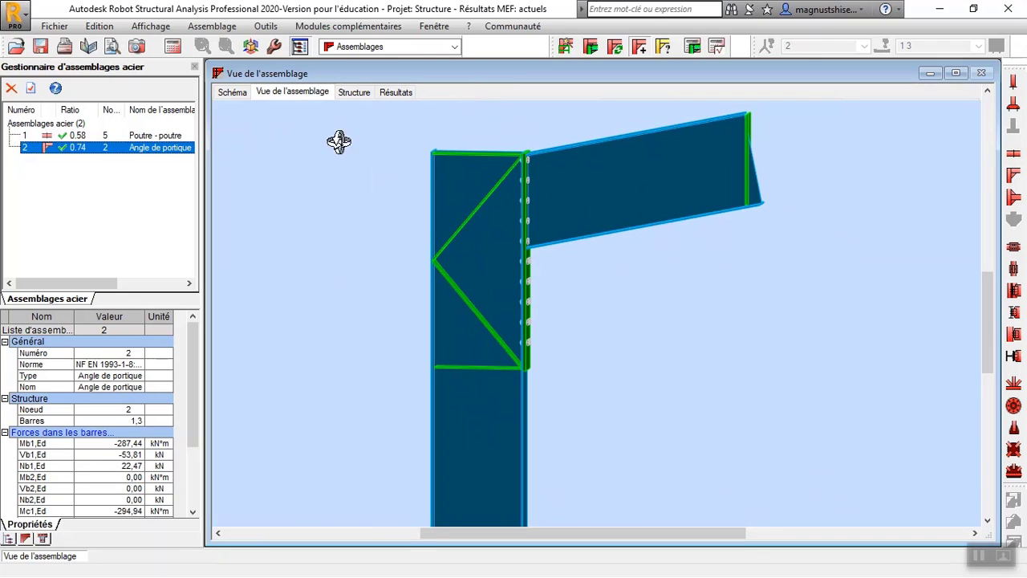
- Display the structure view and inspect the whole portal frame with the knee connection's bars
left_click(354, 92)
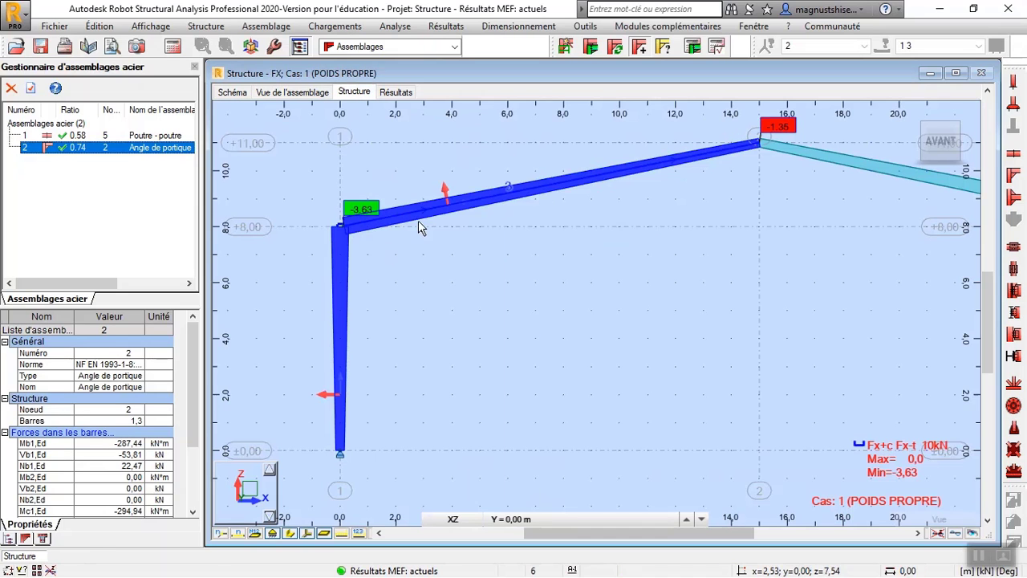
scroll(536, 226, "down", 3)
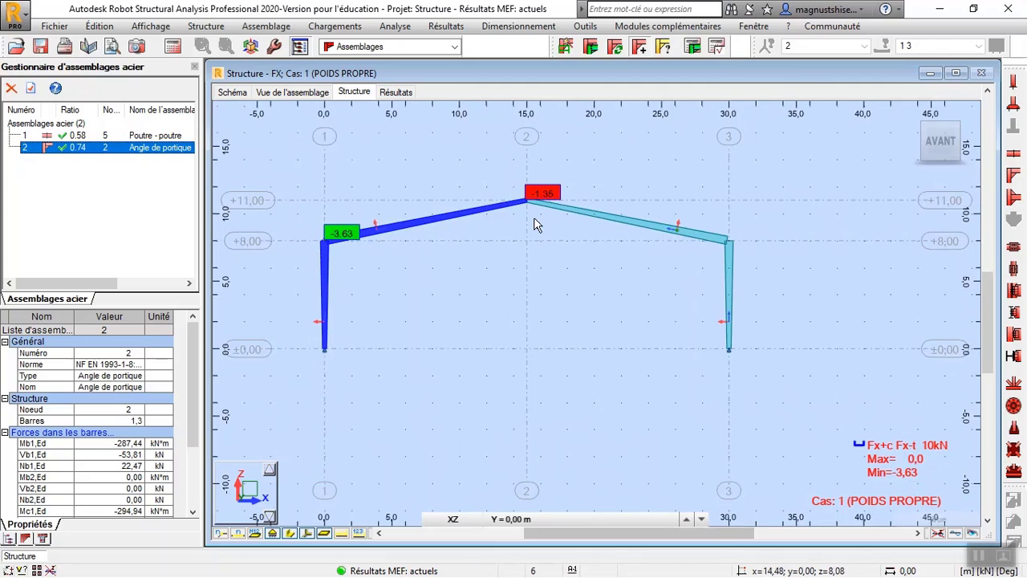
scroll(536, 226, "up", 1)
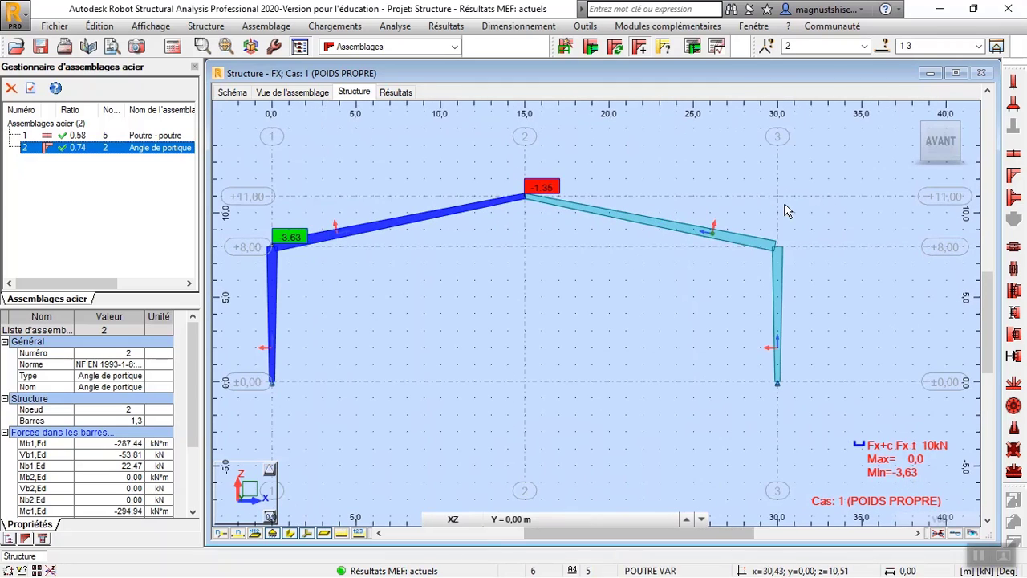
scroll(516, 213, "down", 1)
scroll(518, 201, "up", 1)
scroll(514, 196, "up", 1)
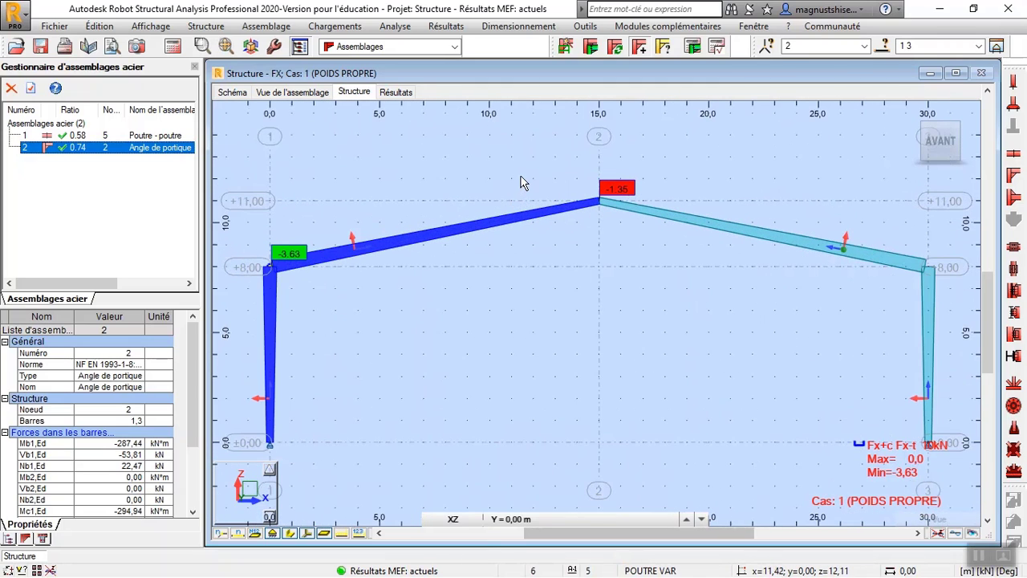
scroll(516, 185, "down", 1)
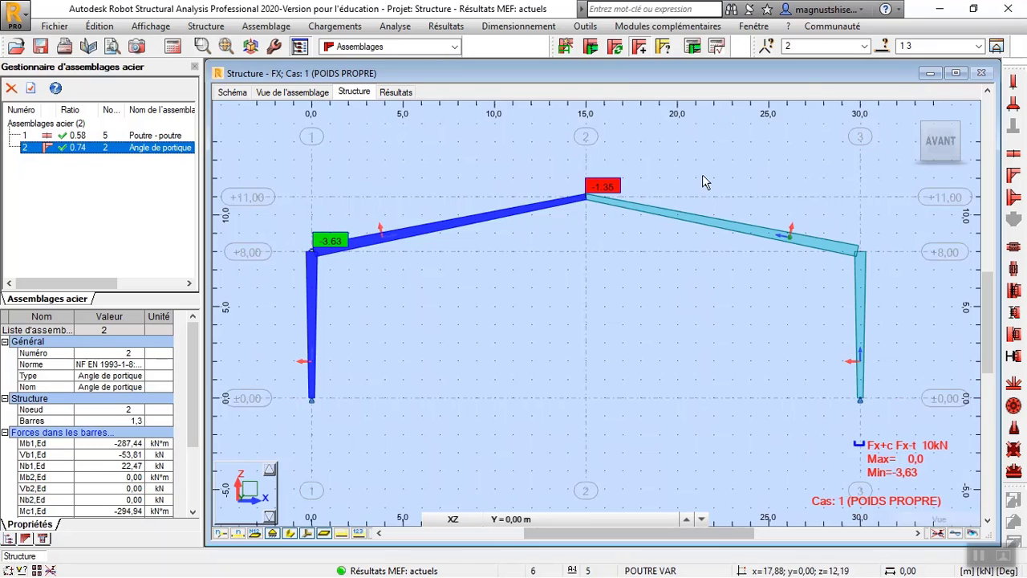